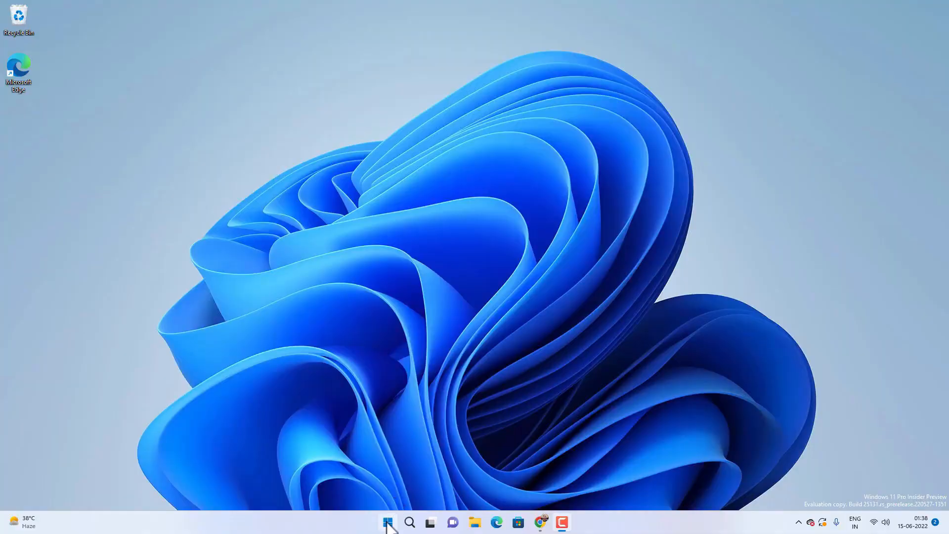
# - Open the system storage settings and turn on Storage Sense
pyautogui.click(388, 520)
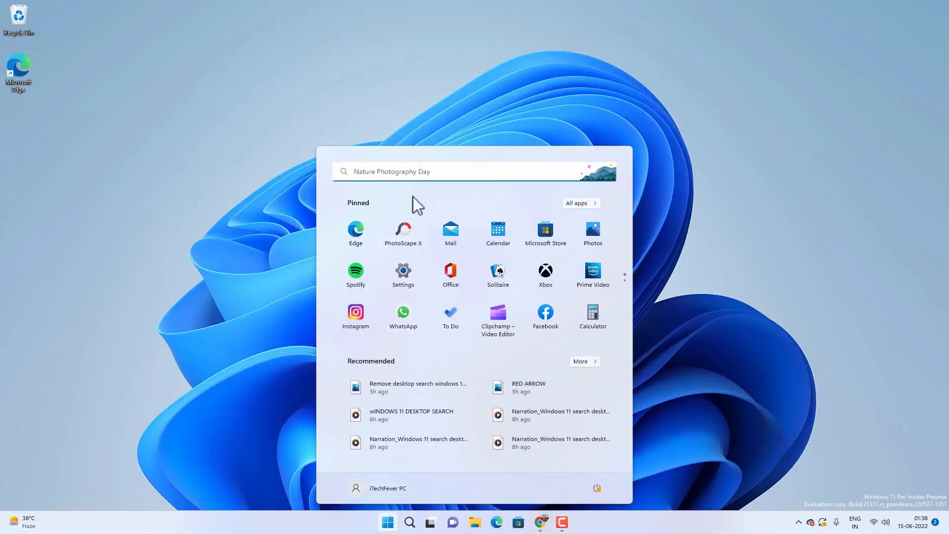
pyautogui.click(404, 277)
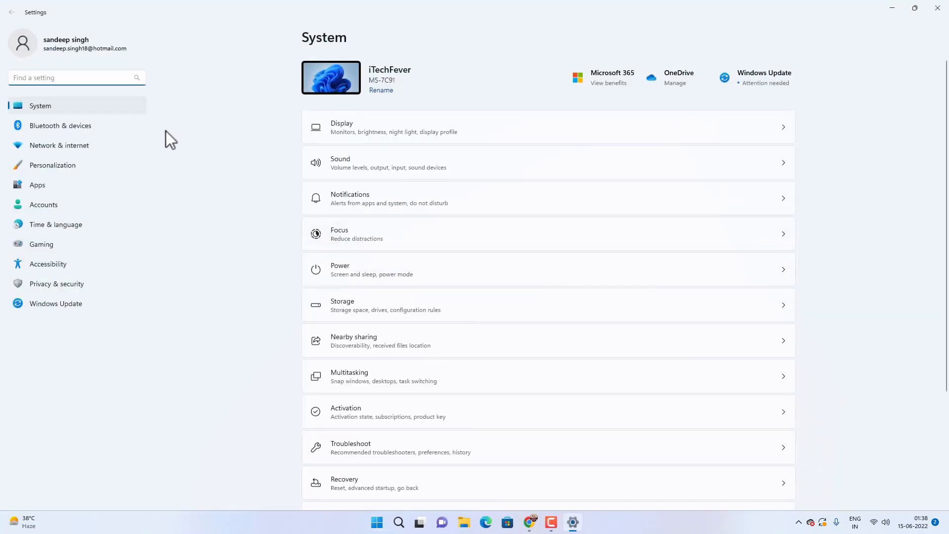
pyautogui.click(70, 104)
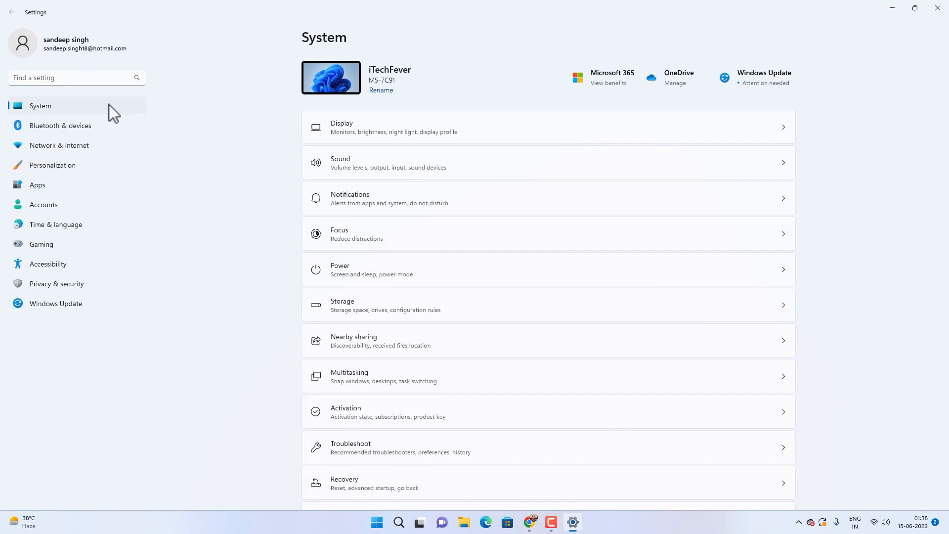
pyautogui.click(333, 306)
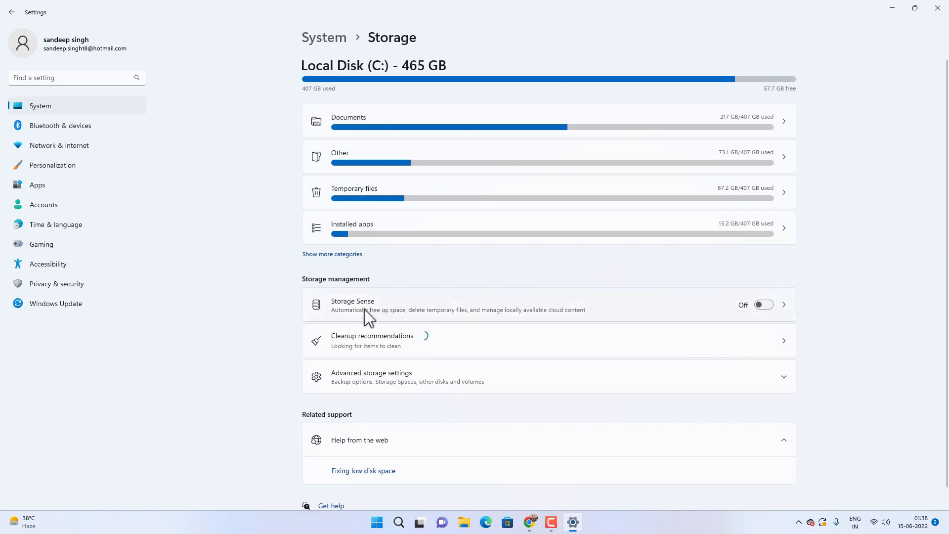
pyautogui.click(765, 305)
# - Review the temporary files in the advanced options of Cleanup recommendations and permanently remove the preselected ones
pyautogui.click(376, 342)
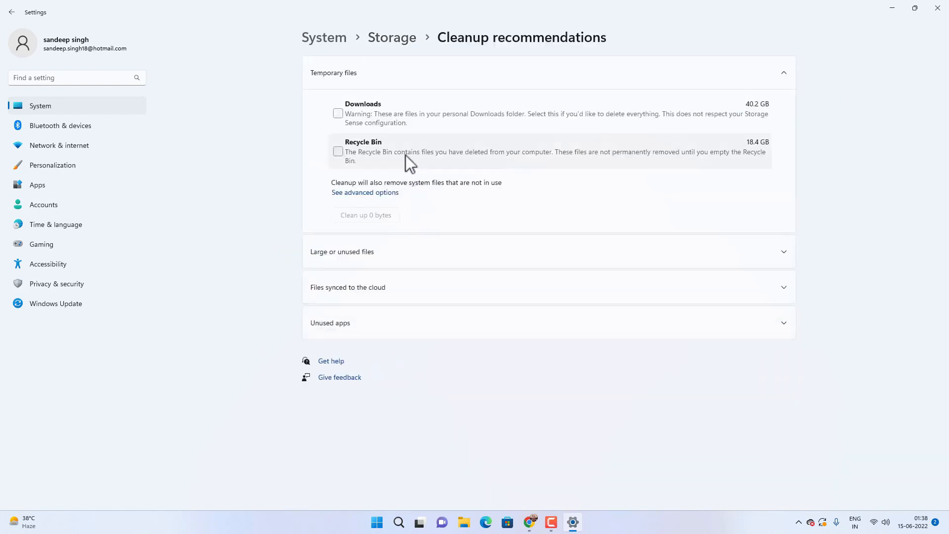
pyautogui.click(391, 194)
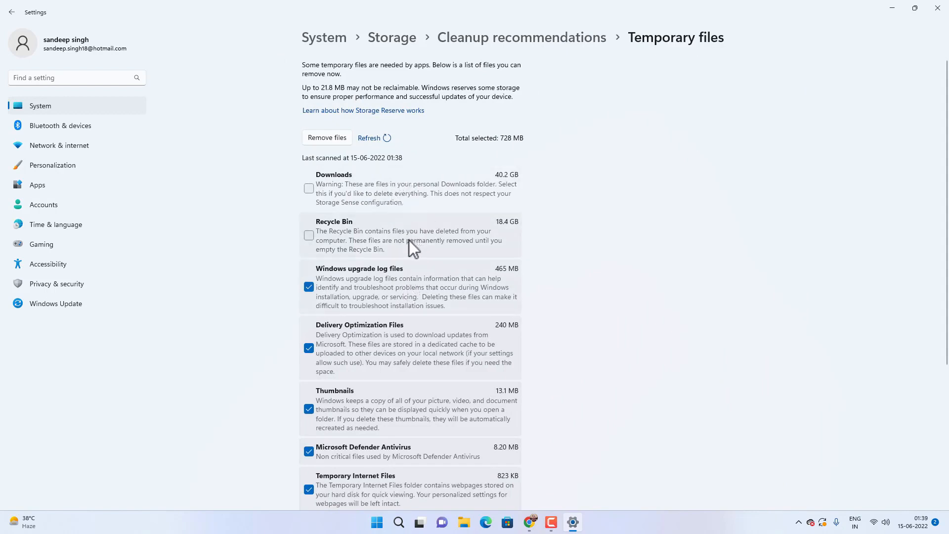
pyautogui.scroll(-3, 409, 242)
pyautogui.scroll(-2, 413, 321)
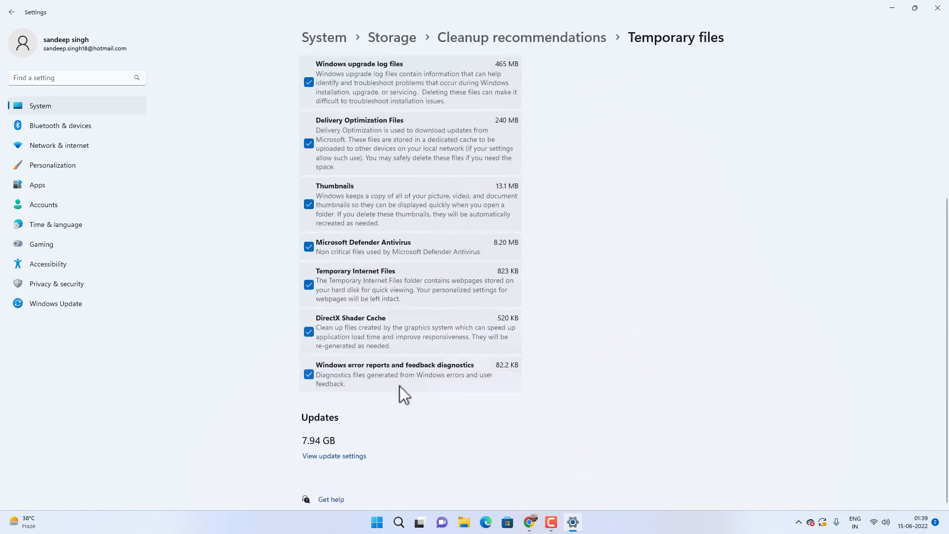
pyautogui.scroll(5, 399, 384)
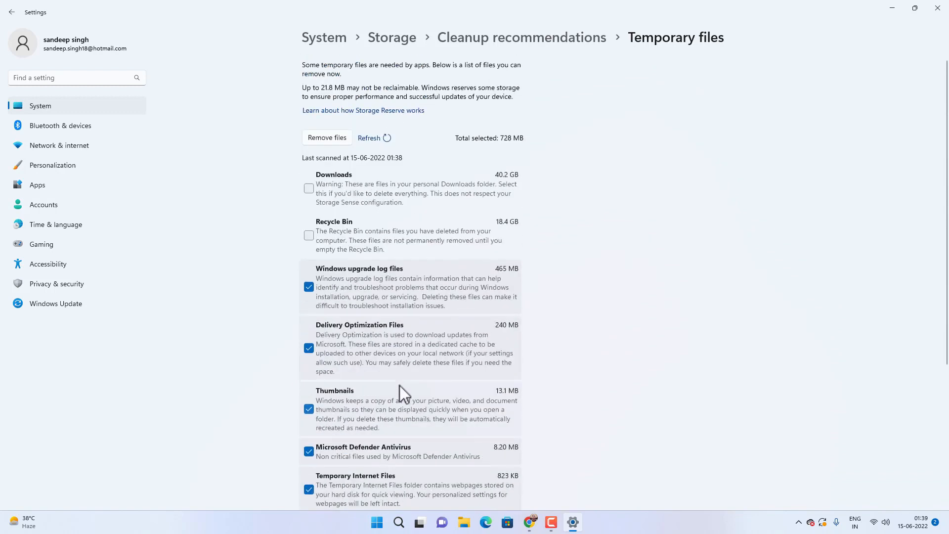
pyautogui.click(329, 136)
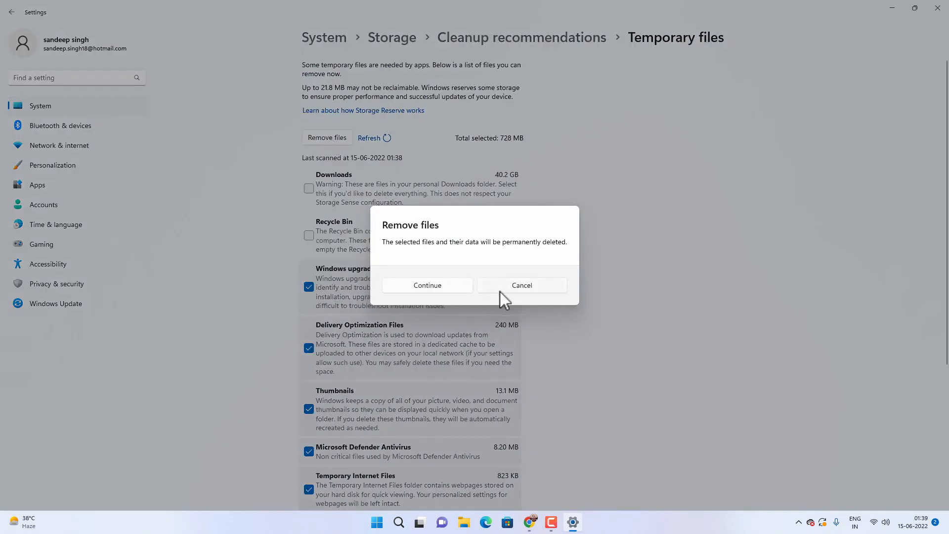
pyautogui.click(439, 285)
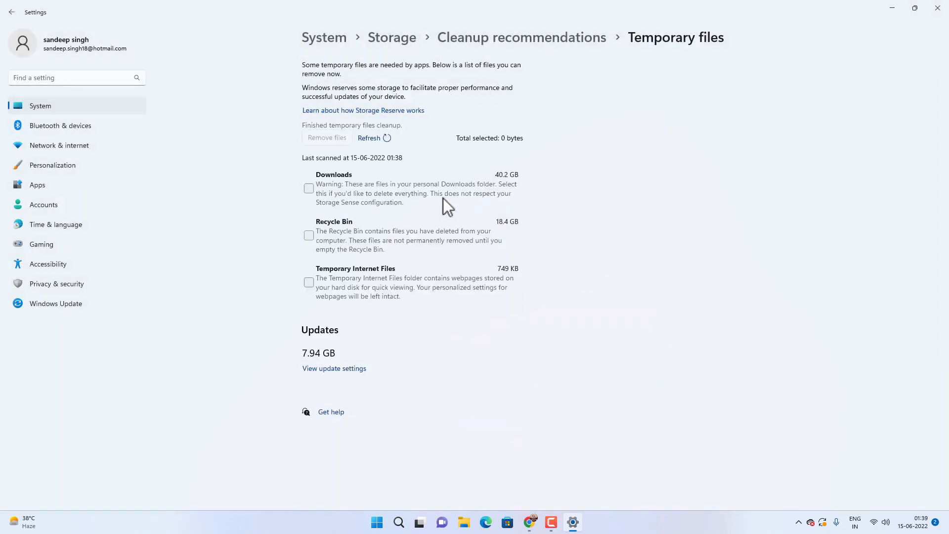
# - In the General privacy permissions, turn off personalized ads, language-list website content, app launch tracking and suggested content in Settings
pyautogui.click(92, 109)
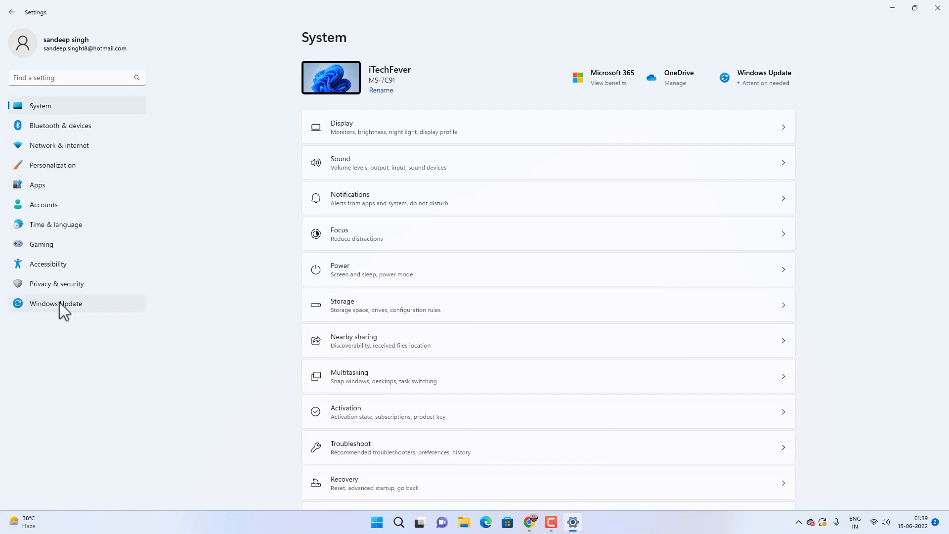
pyautogui.click(59, 285)
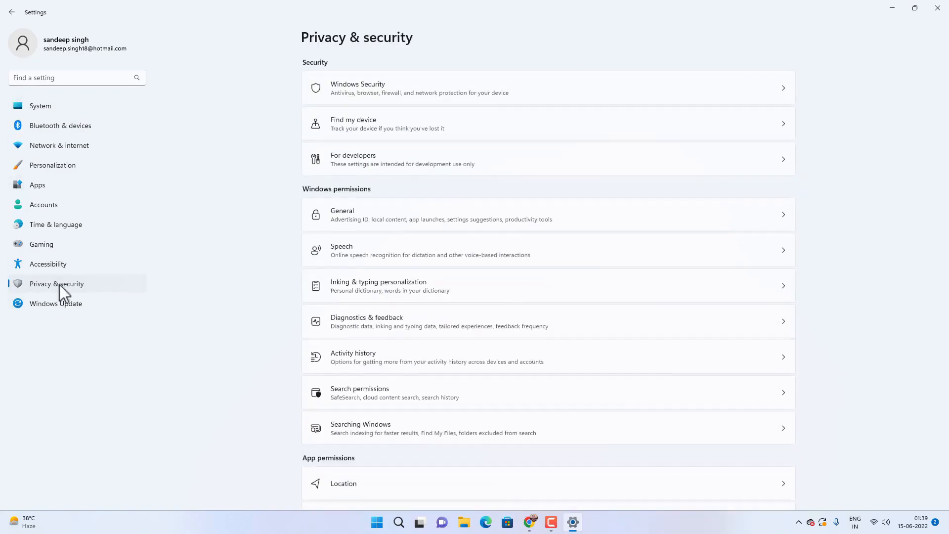
pyautogui.click(387, 213)
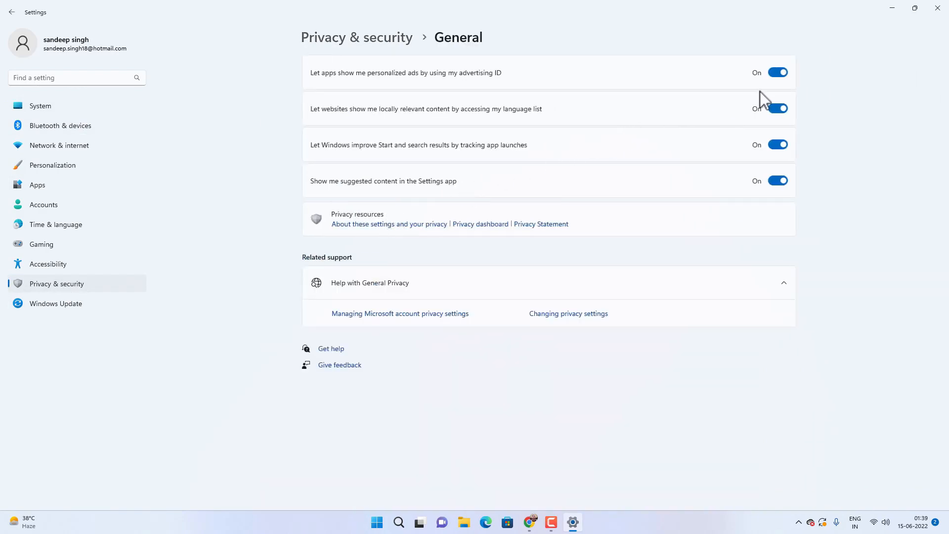
pyautogui.click(778, 72)
pyautogui.click(778, 109)
pyautogui.click(778, 145)
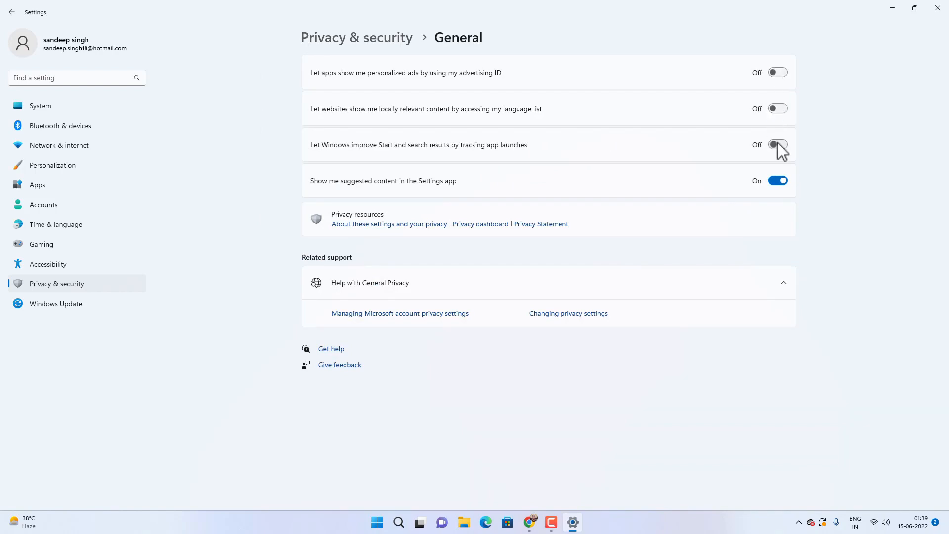
pyautogui.click(778, 179)
# - Turn off online speech recognition in the Speech privacy permissions
pyautogui.click(57, 288)
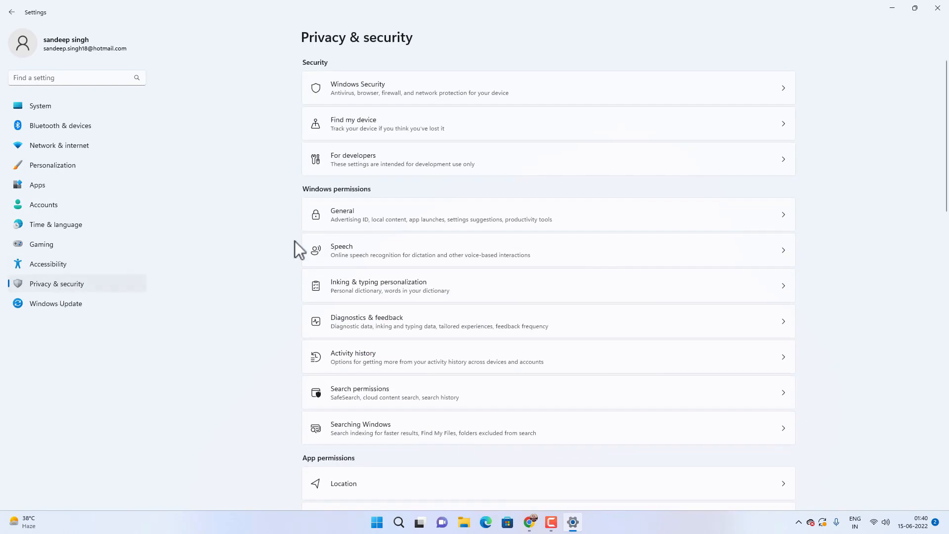
pyautogui.click(366, 250)
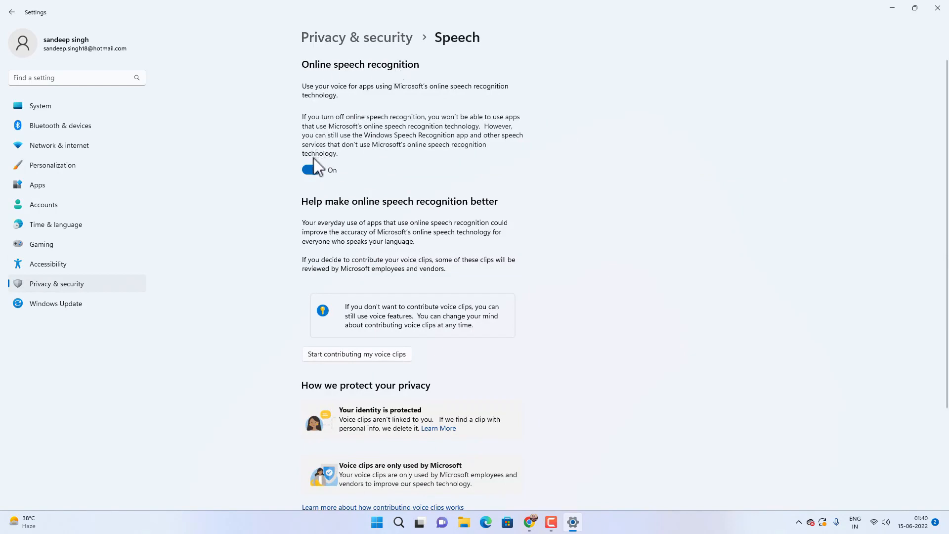
pyautogui.click(305, 170)
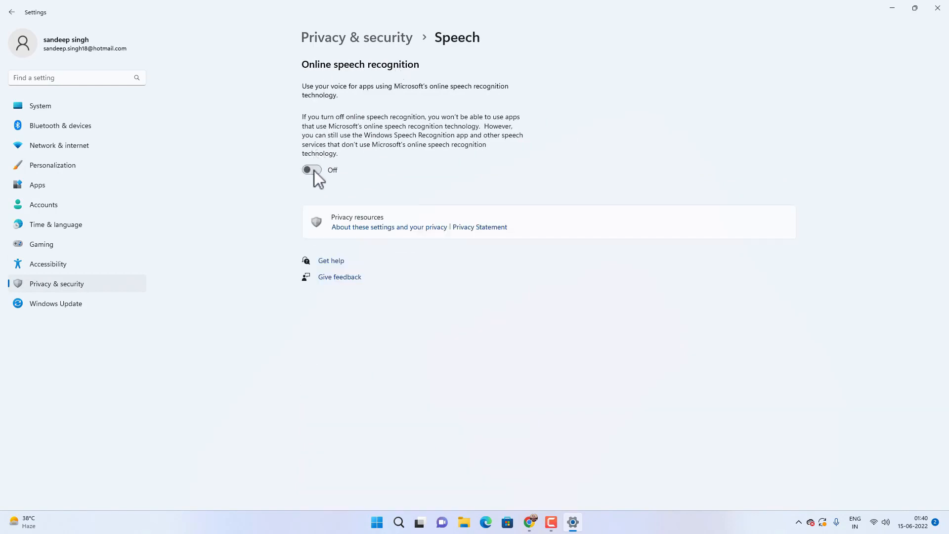
# - View the Inking & typing personalization permissions and return to the Privacy & security overview
pyautogui.click(67, 286)
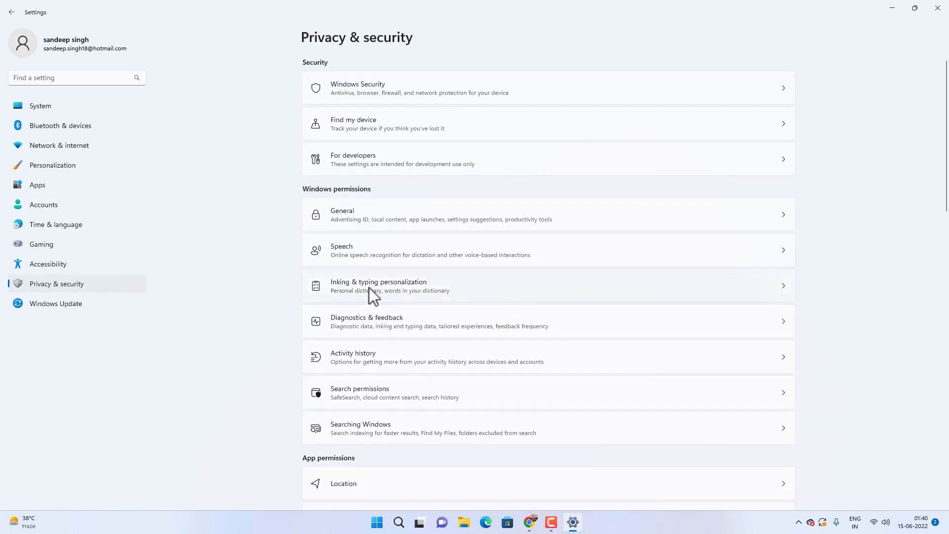
pyautogui.click(374, 296)
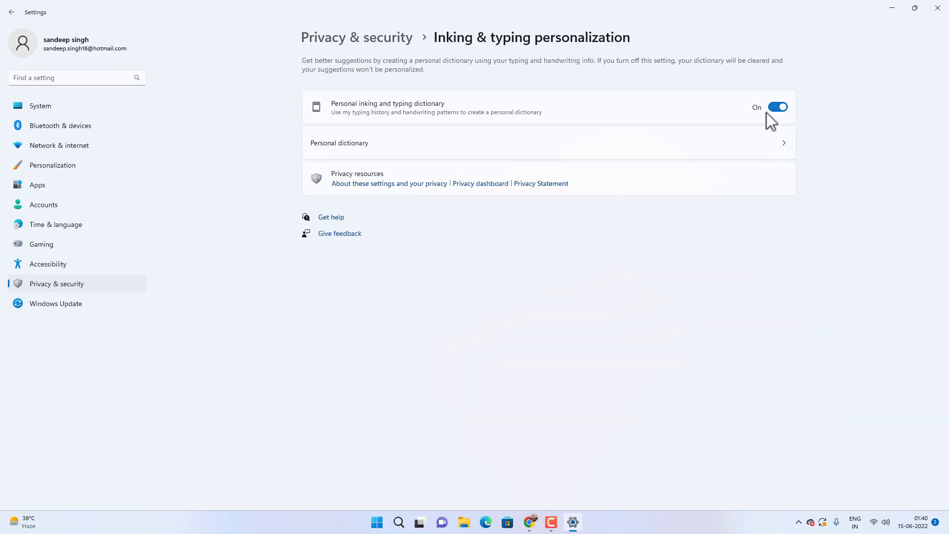
pyautogui.click(87, 282)
# - Turn off sending optional diagnostic data in the Diagnostics & feedback settings
pyautogui.scroll(-2, 391, 304)
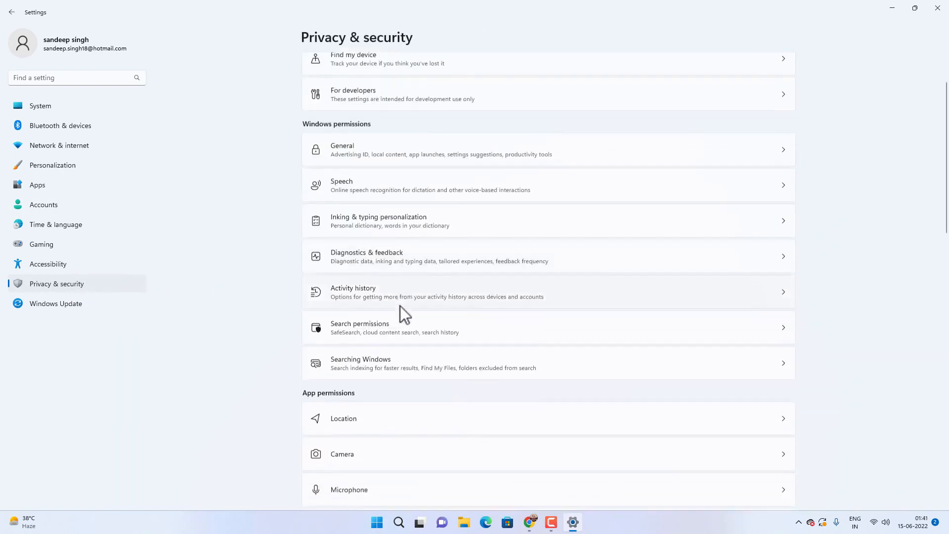
pyautogui.click(395, 247)
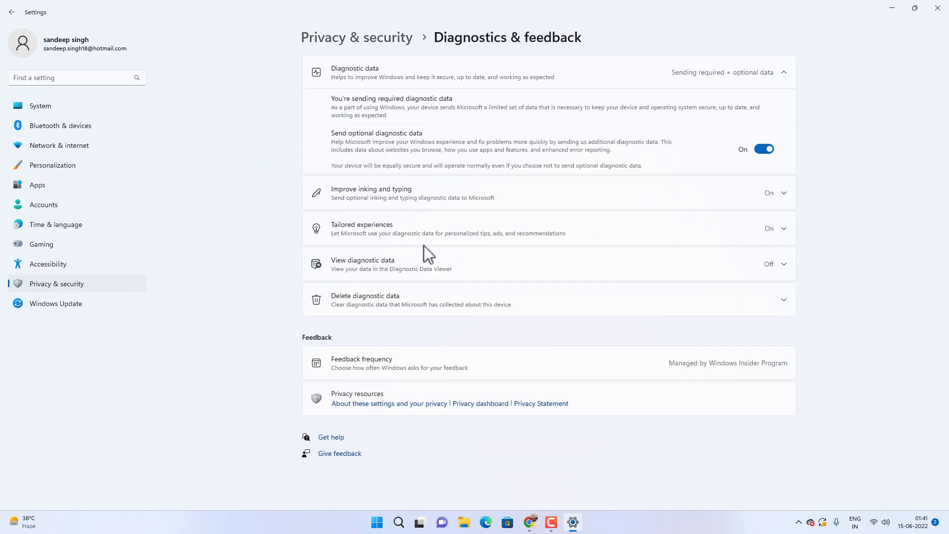
pyautogui.click(758, 149)
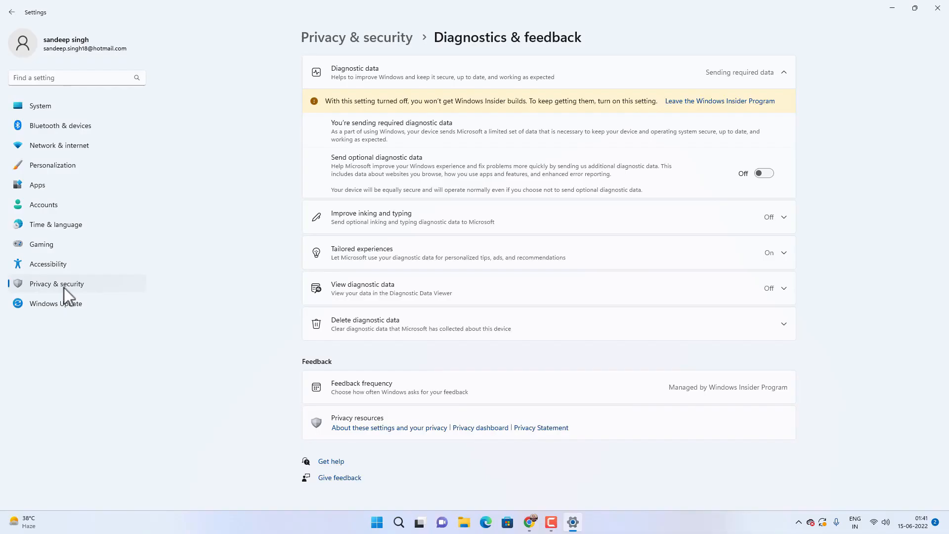
# - Turn off Location services in the app permissions and review the remaining location options
pyautogui.click(66, 289)
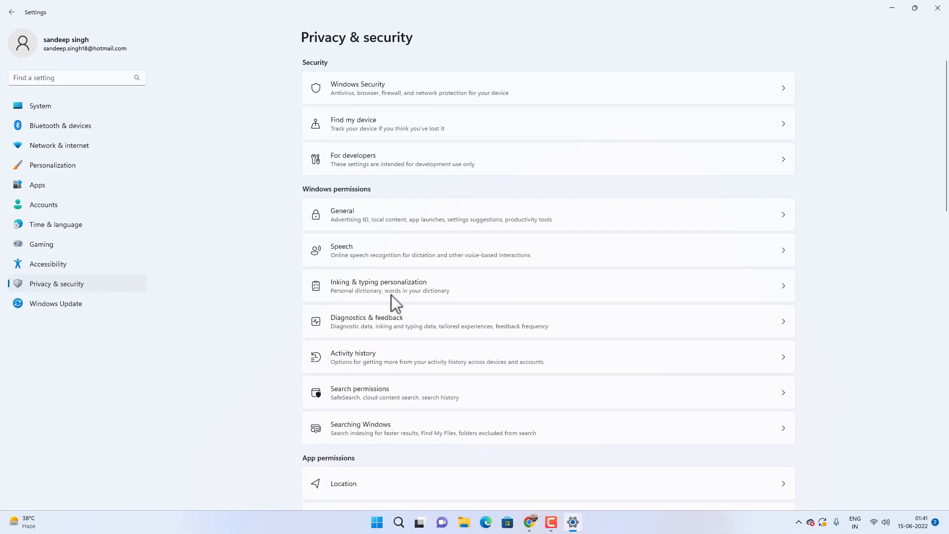
pyautogui.scroll(-4, 455, 292)
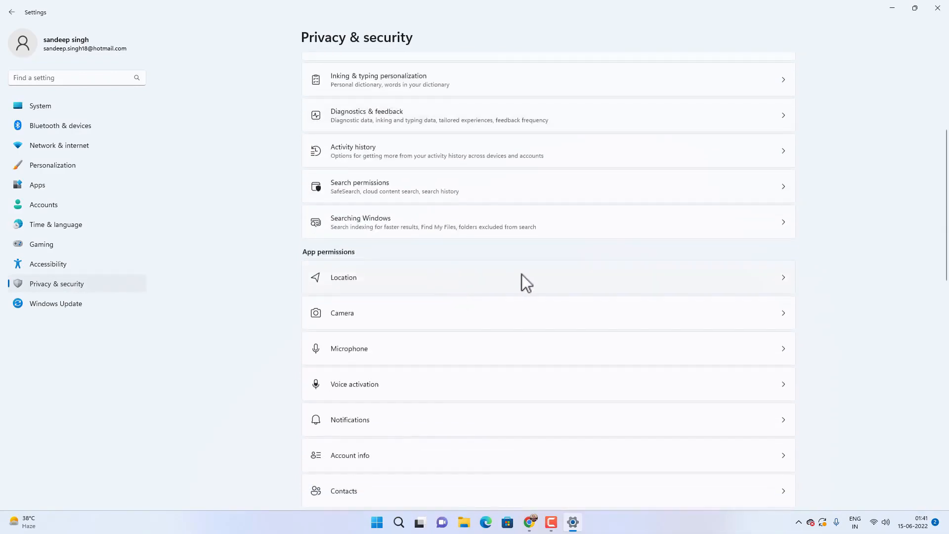
pyautogui.click(521, 277)
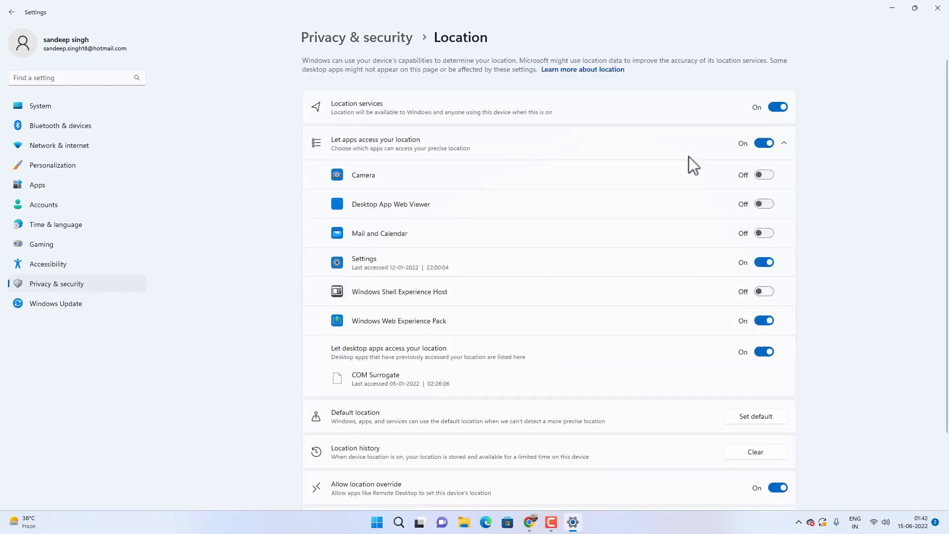
pyautogui.click(775, 109)
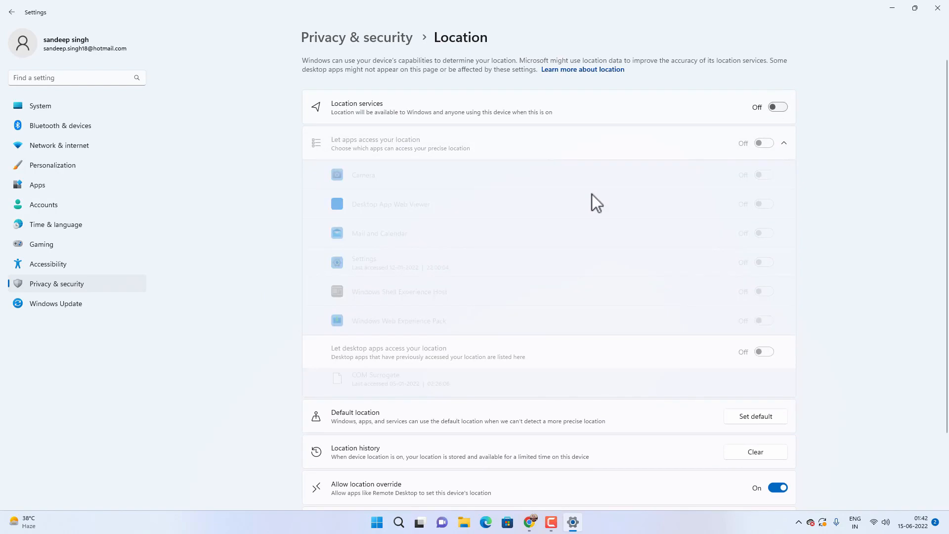
pyautogui.scroll(-2, 590, 194)
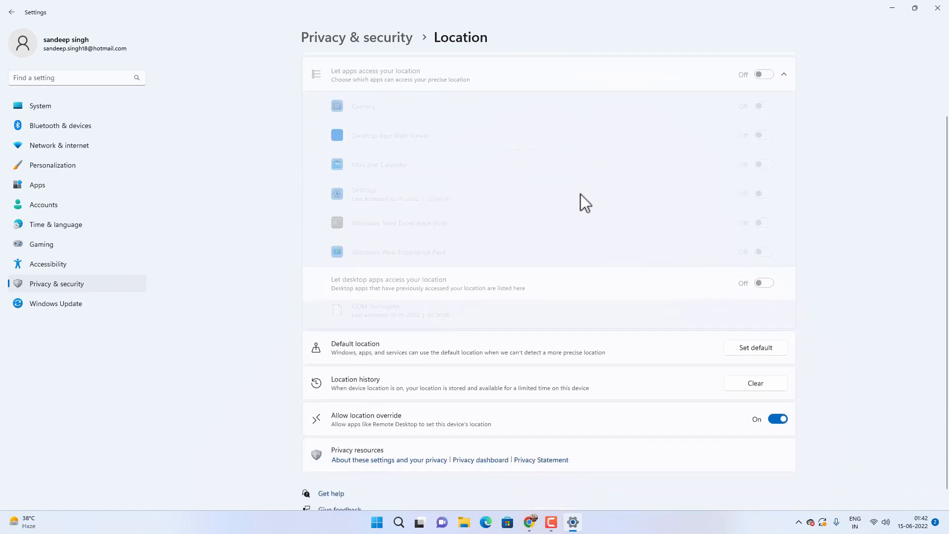
# - Open the Camera app permissions to check which apps have camera access
pyautogui.click(66, 285)
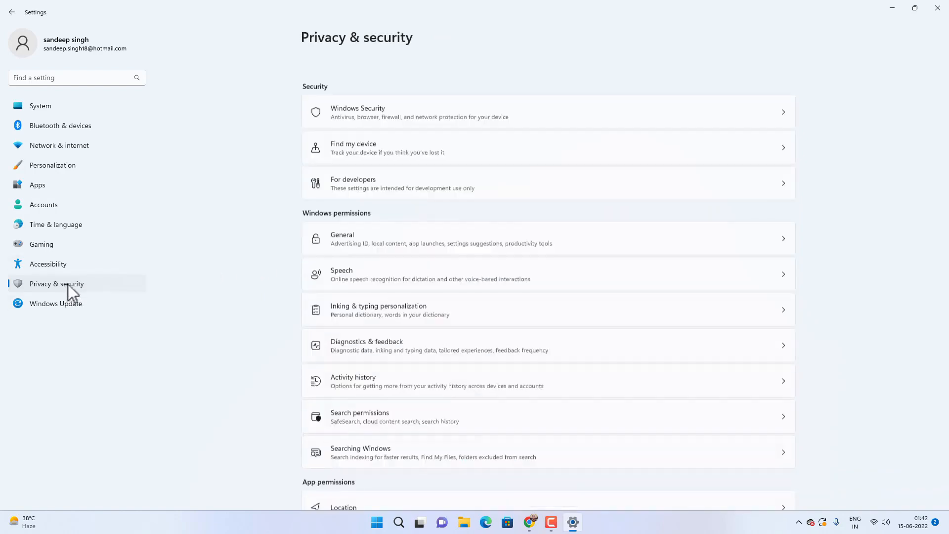
pyautogui.scroll(-5, 414, 299)
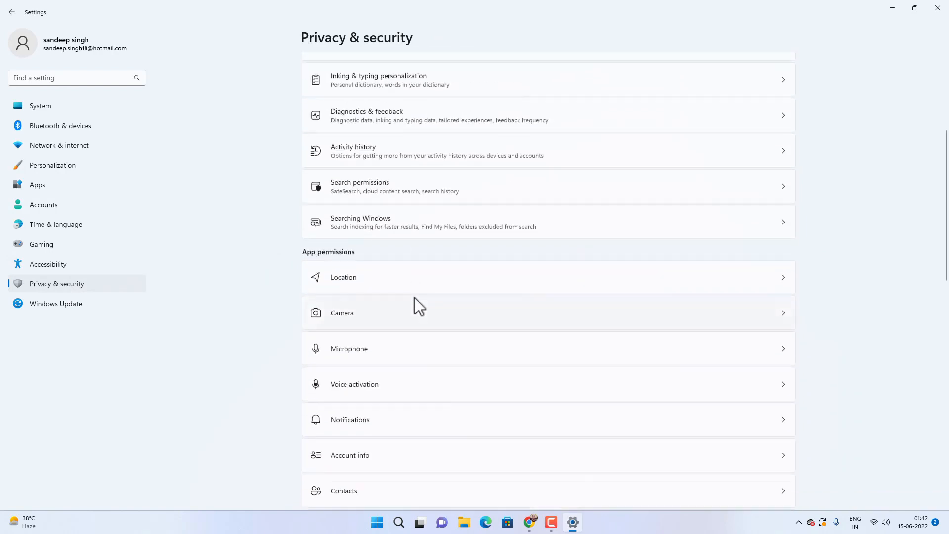
pyautogui.click(419, 242)
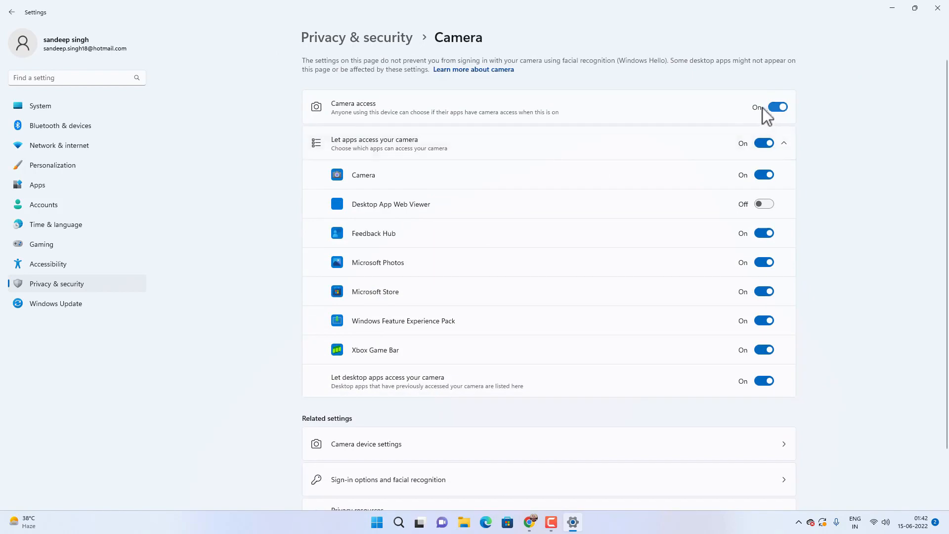
# - Turn off Notification access in the Notifications app permissions
pyautogui.click(96, 289)
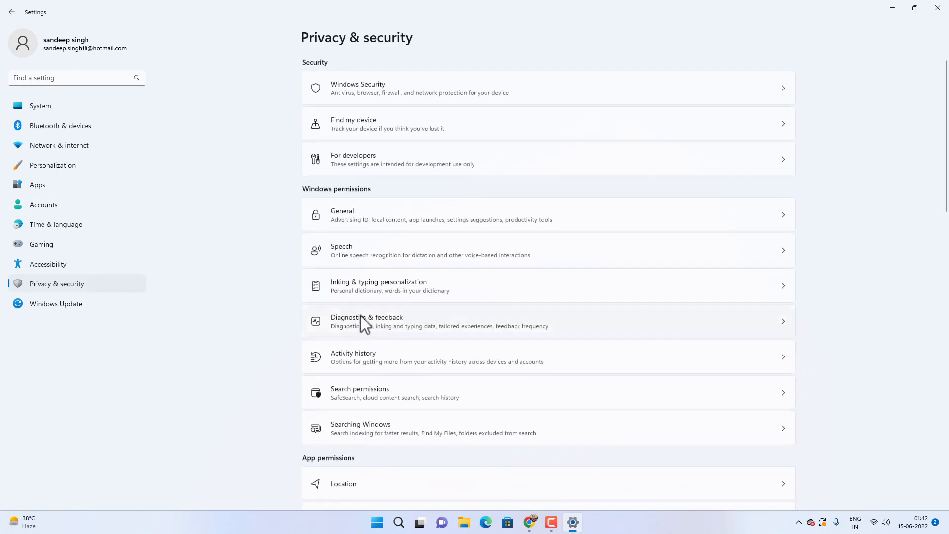
pyautogui.scroll(-6, 420, 391)
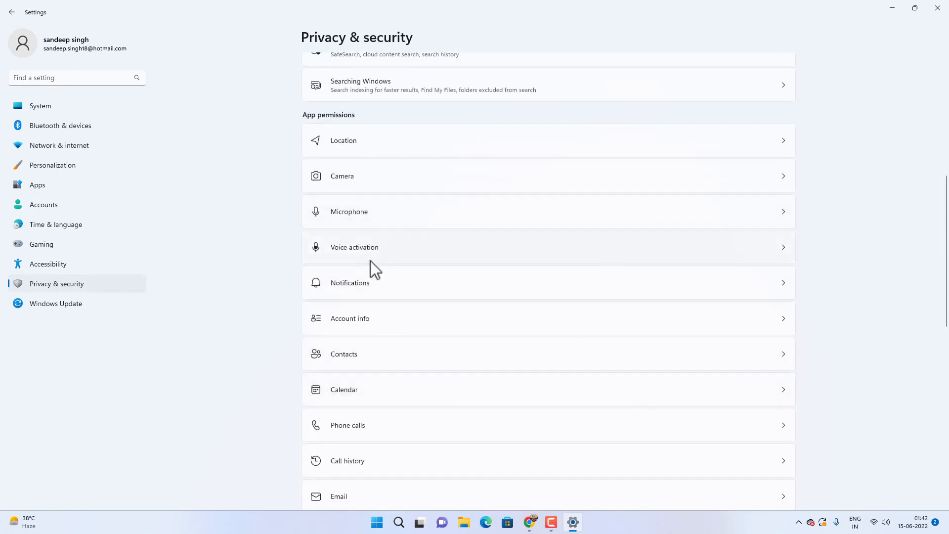
pyautogui.click(369, 284)
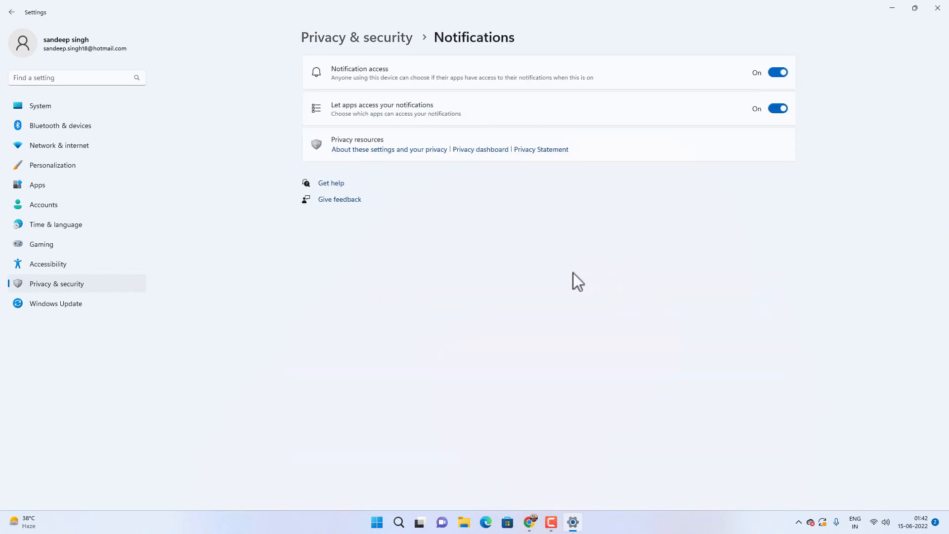
pyautogui.click(775, 72)
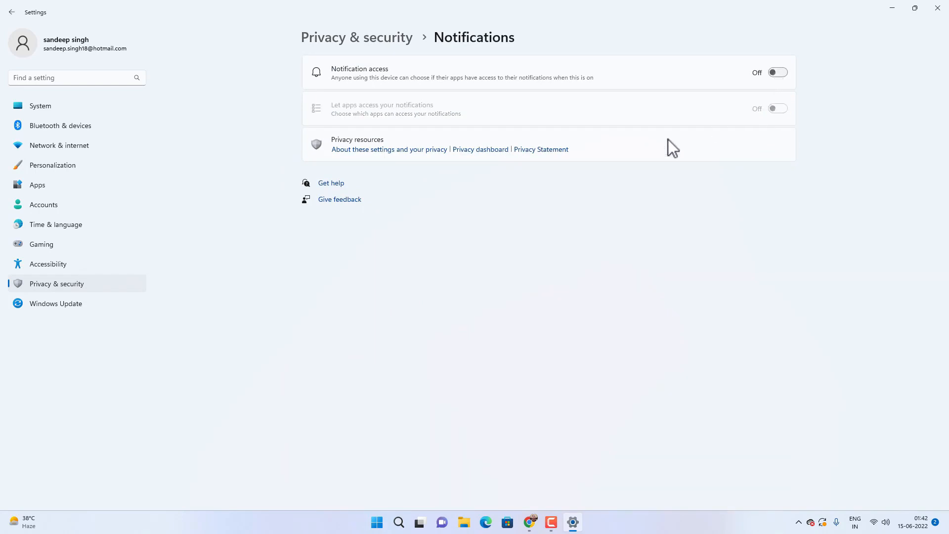
# - Turn off Messaging access in the Messaging app permissions under Privacy & security
pyautogui.click(68, 286)
pyautogui.scroll(-2, 436, 370)
pyautogui.scroll(-10, 436, 370)
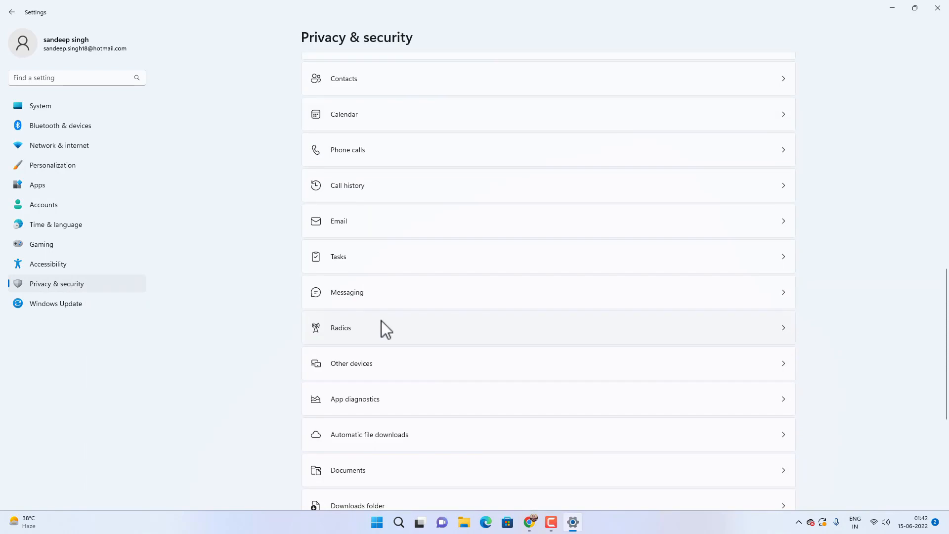
pyautogui.click(395, 296)
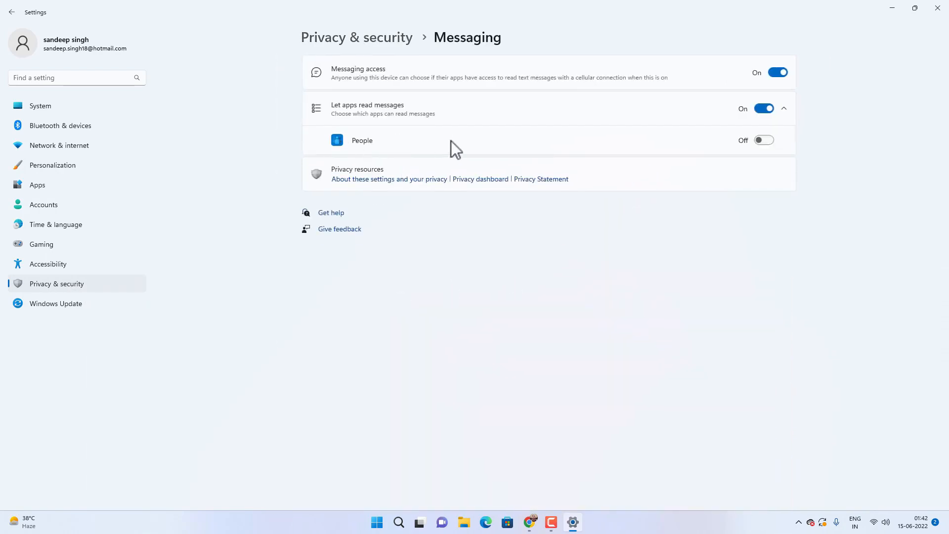
pyautogui.click(774, 74)
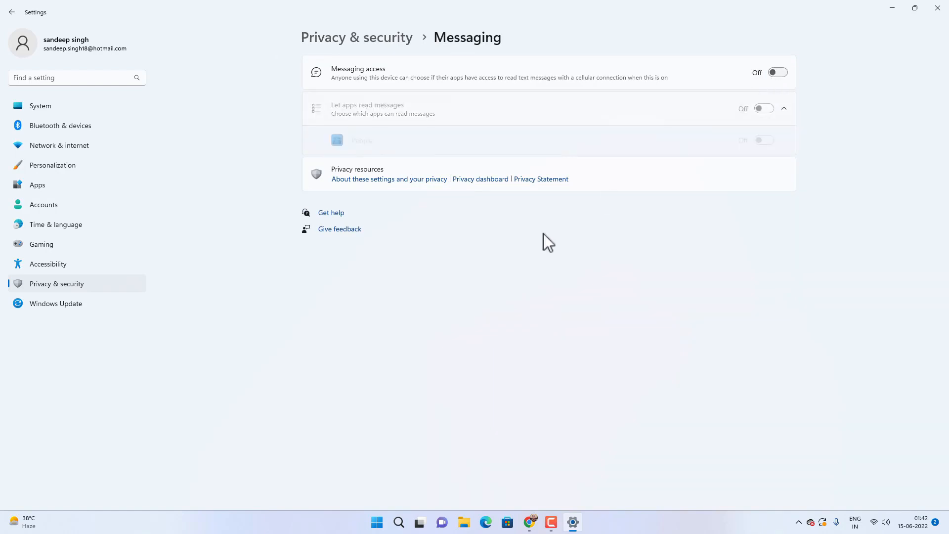
# - Open the Radios app permissions to check the radio control access settings
pyautogui.click(72, 287)
pyautogui.scroll(-10, 430, 343)
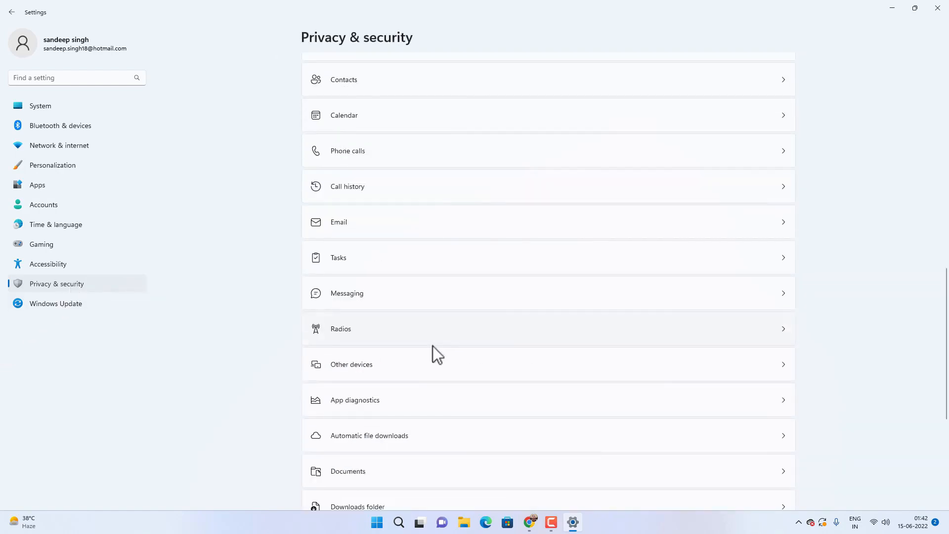
pyautogui.click(405, 343)
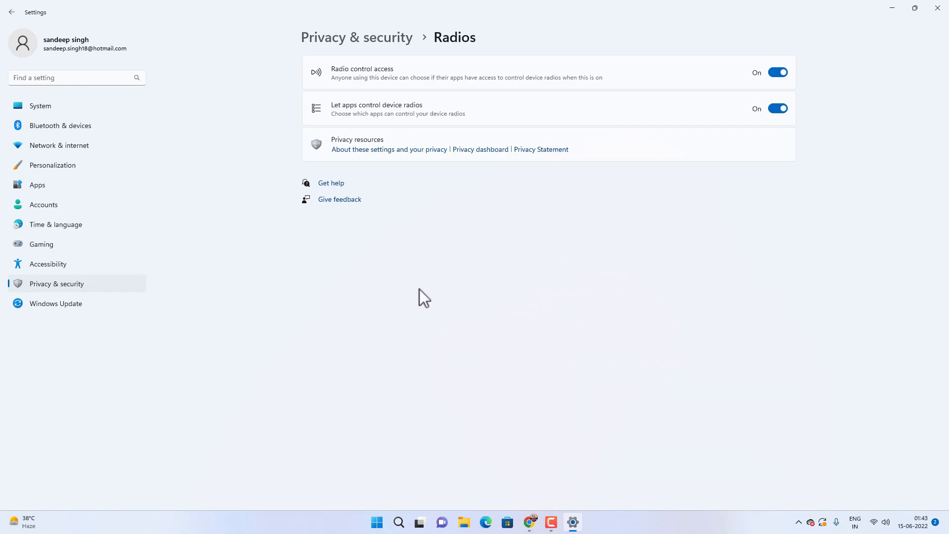
# - Look through the remaining app permission categories in Privacy & security, from Contacts to Screenshots and apps
pyautogui.click(89, 286)
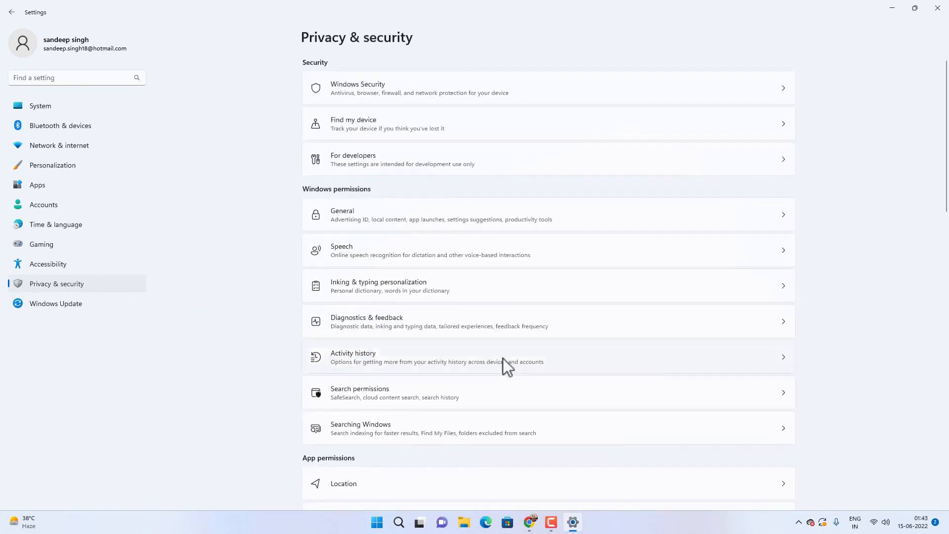
pyautogui.scroll(-5, 504, 358)
pyautogui.scroll(-5, 508, 360)
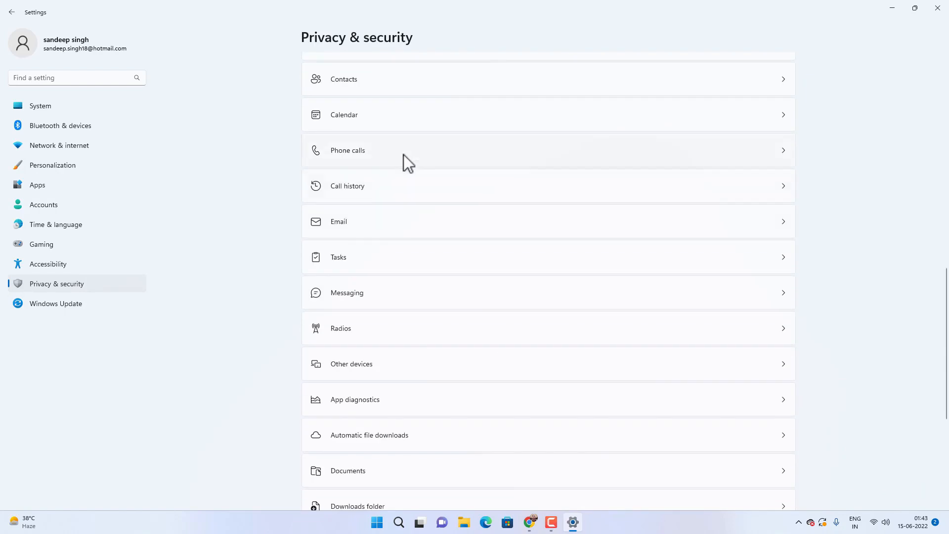
pyautogui.scroll(1, 403, 155)
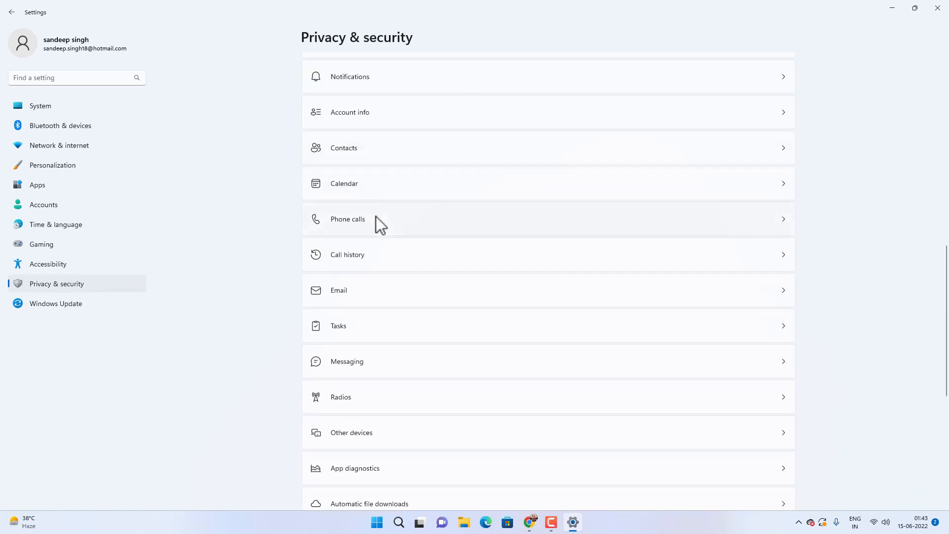
pyautogui.scroll(-5, 387, 299)
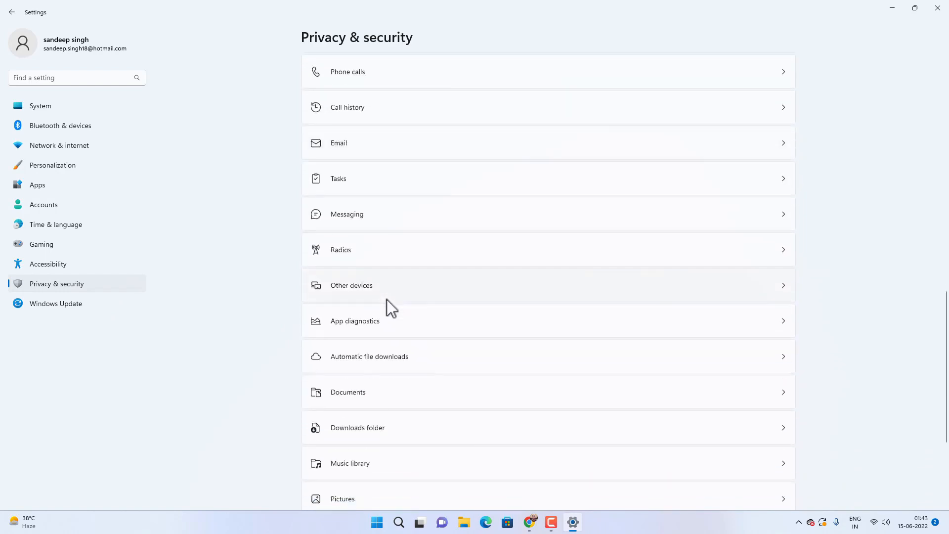
pyautogui.scroll(-1, 387, 301)
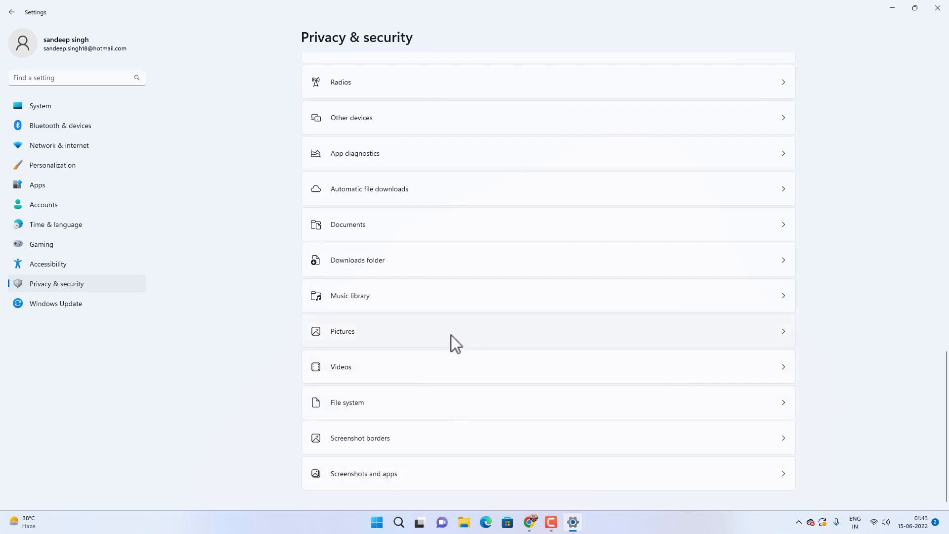
pyautogui.scroll(5, 455, 331)
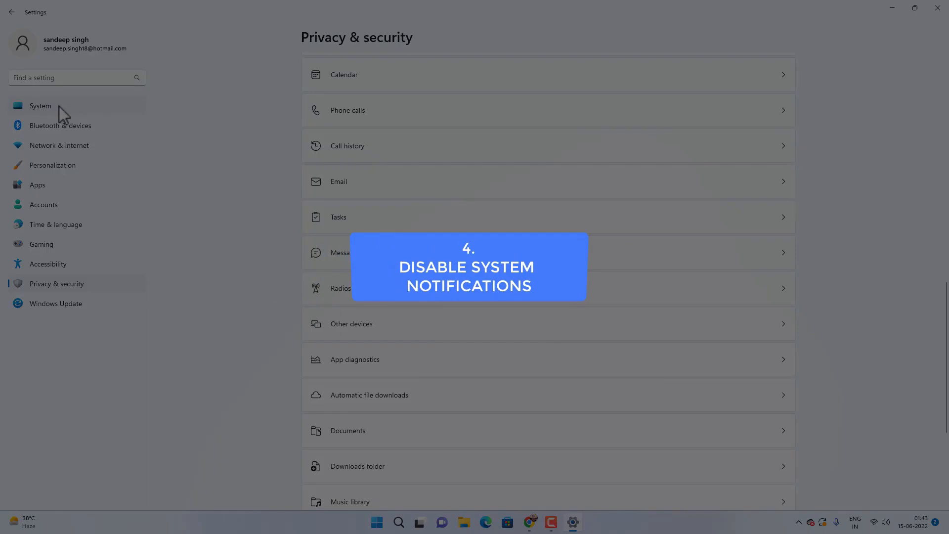
# - Open the system Notifications settings and review which apps and senders can send notifications
pyautogui.click(59, 106)
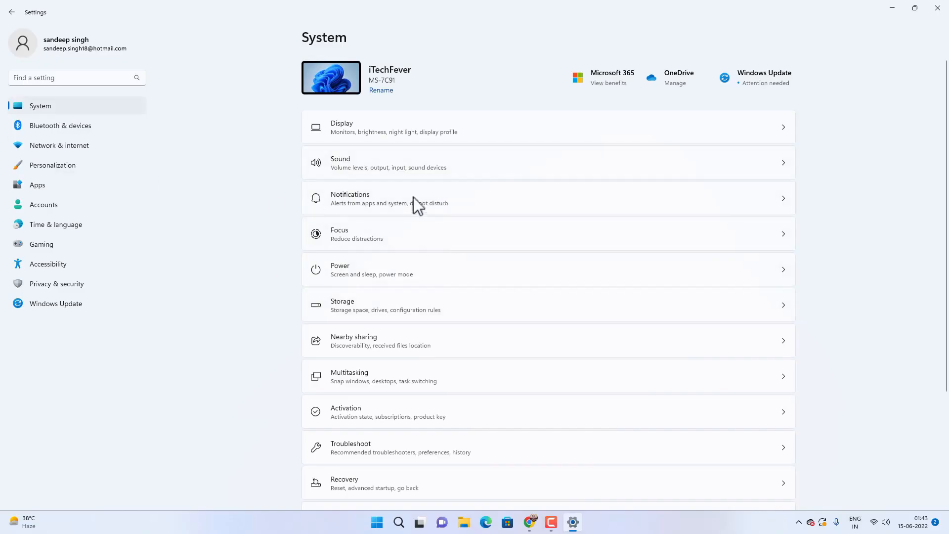
pyautogui.click(388, 195)
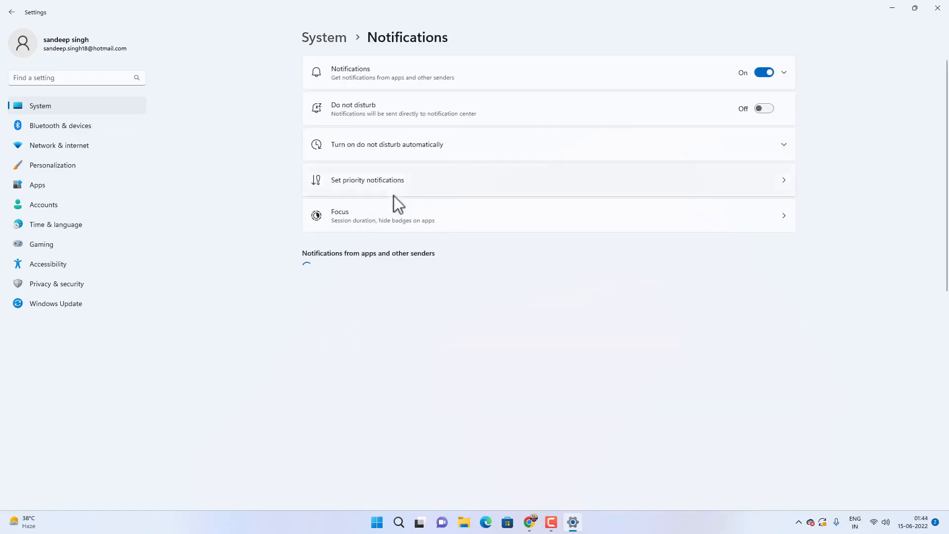
pyautogui.scroll(-10, 443, 218)
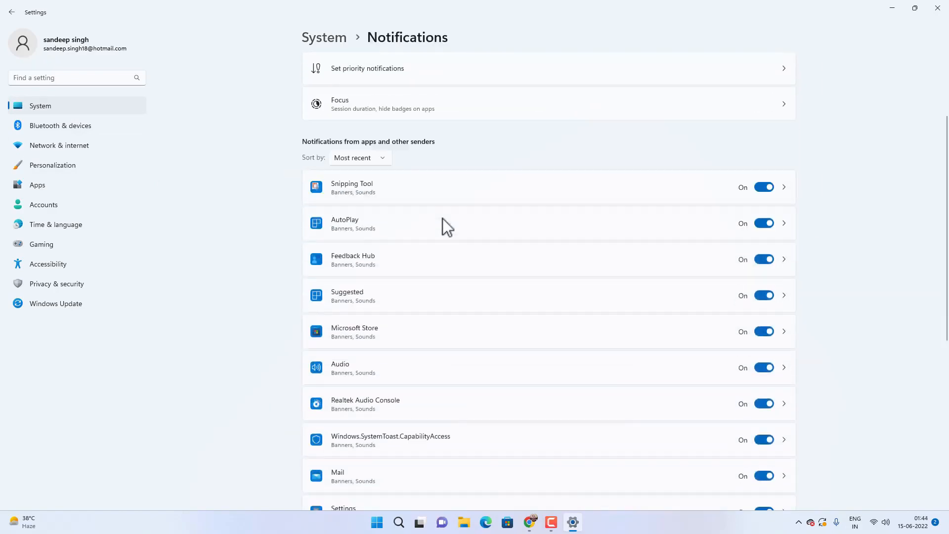
pyautogui.click(476, 438)
pyautogui.scroll(-2, 483, 415)
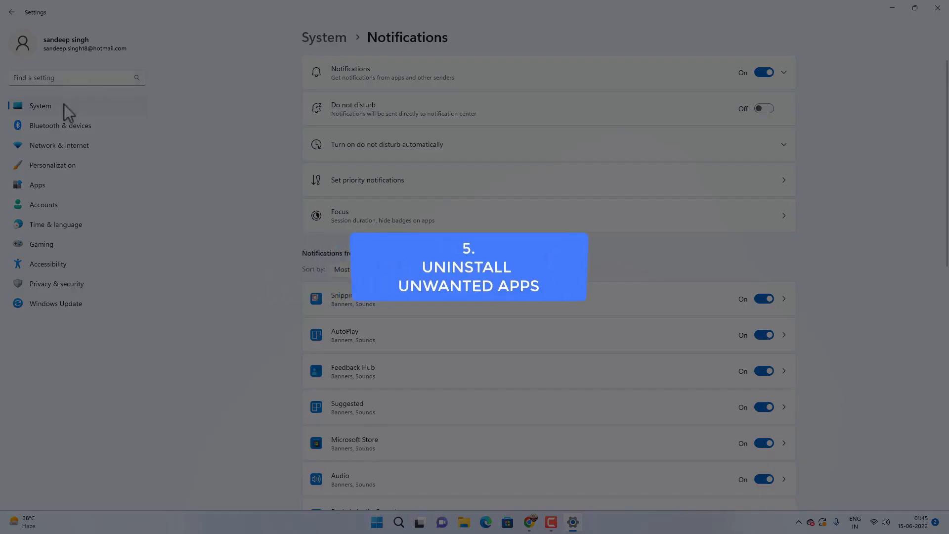
# - Uninstall the Facebook app from the list of installed apps
pyautogui.click(99, 106)
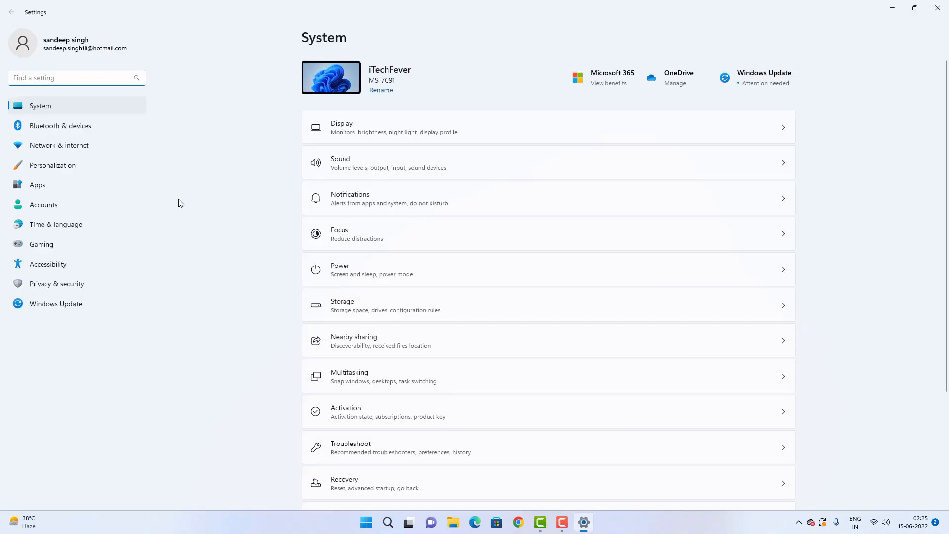
pyautogui.click(37, 185)
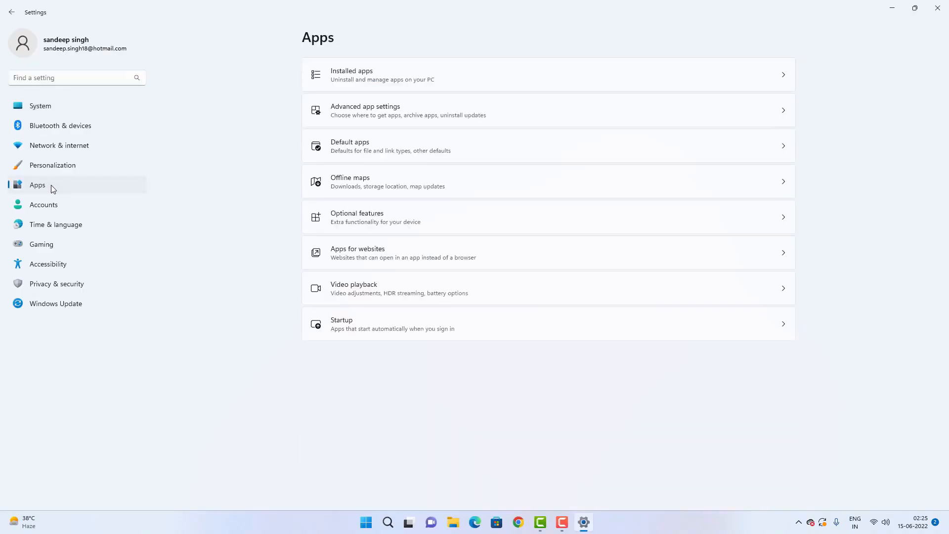
pyautogui.click(387, 82)
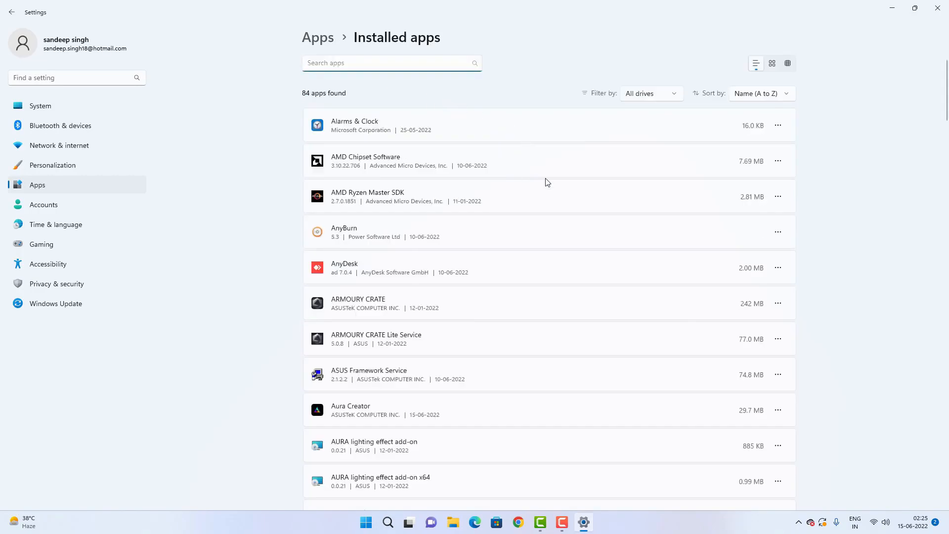
pyautogui.scroll(-10, 577, 192)
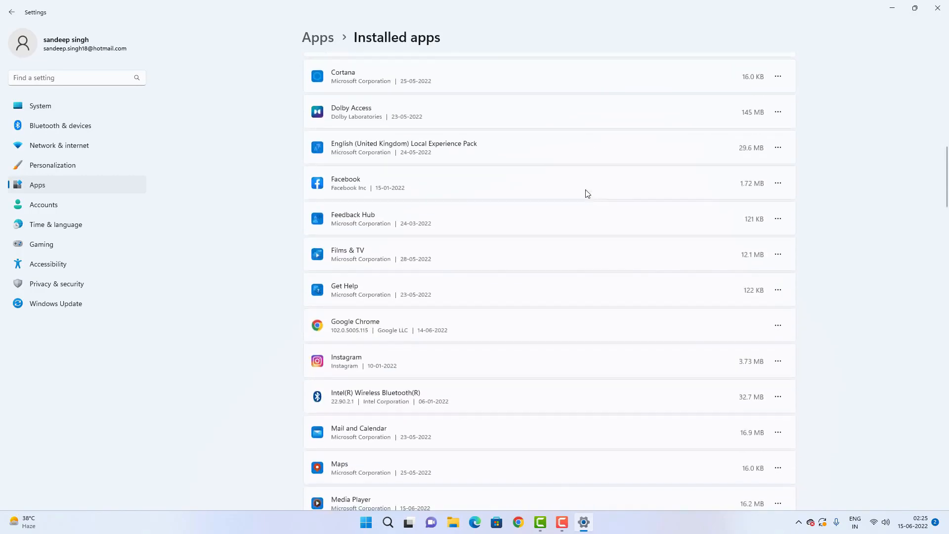
pyautogui.click(777, 183)
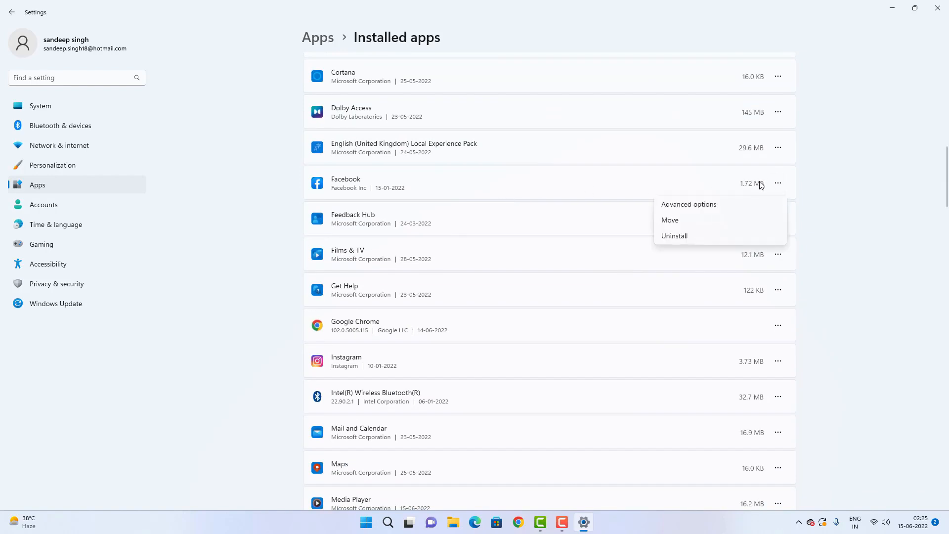
pyautogui.click(682, 236)
pyautogui.click(749, 236)
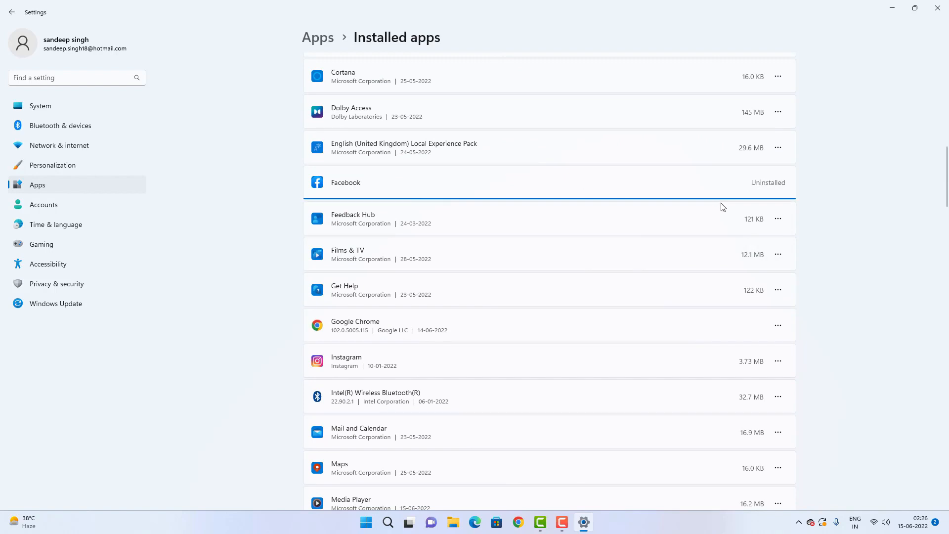
# - Uninstall the Feedback Hub app from the list of installed apps
pyautogui.click(778, 219)
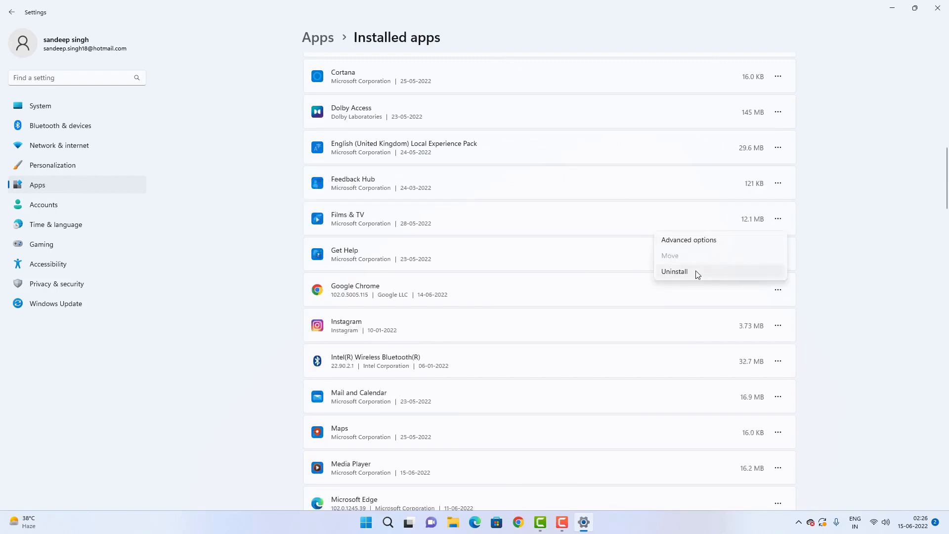
pyautogui.click(698, 275)
pyautogui.click(768, 242)
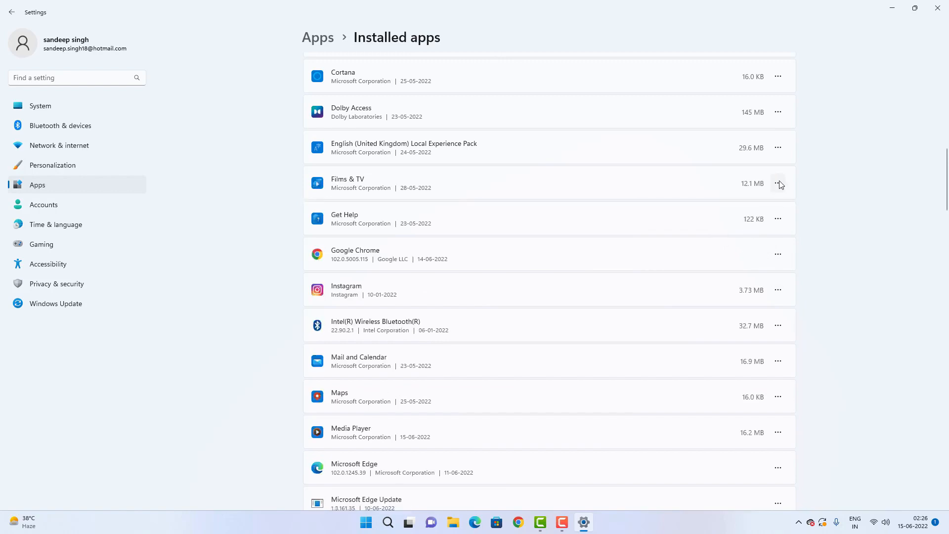
# - Uninstall the Instagram app and look through the rest of the installed apps for unwanted ones
pyautogui.scroll(-3, 780, 184)
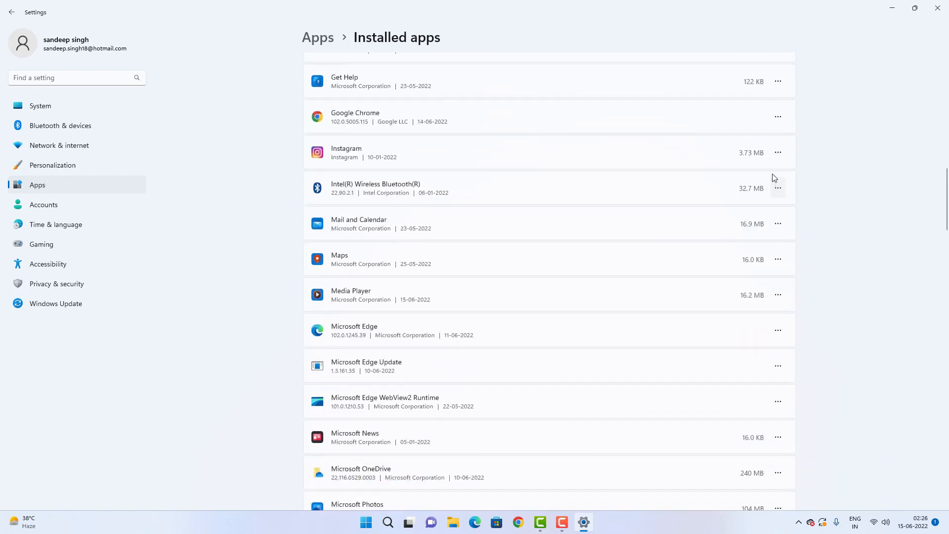
pyautogui.click(778, 152)
pyautogui.click(688, 205)
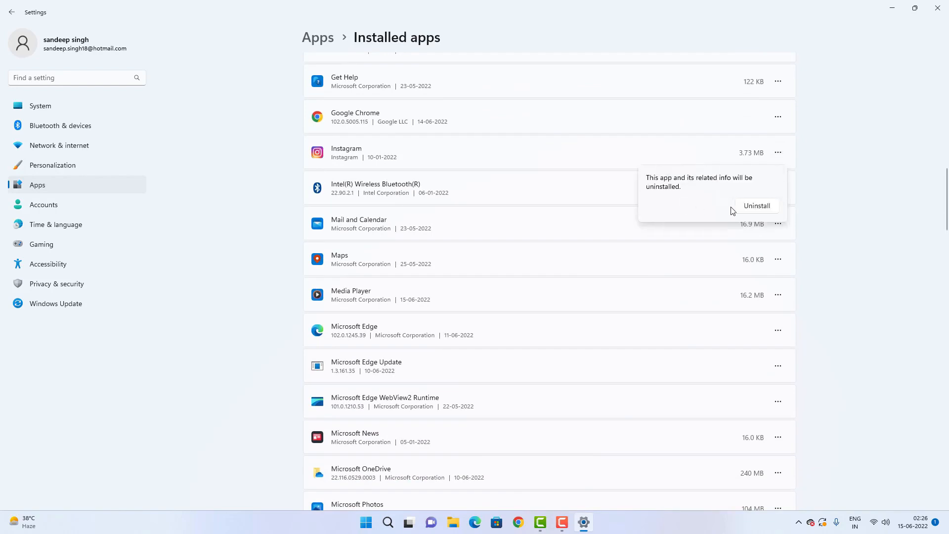
pyautogui.click(756, 208)
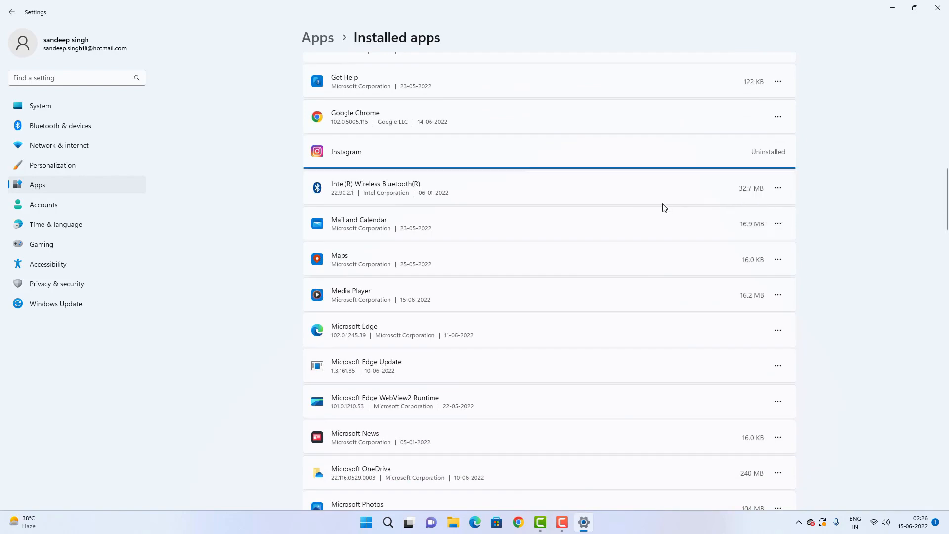
pyautogui.scroll(-6, 665, 207)
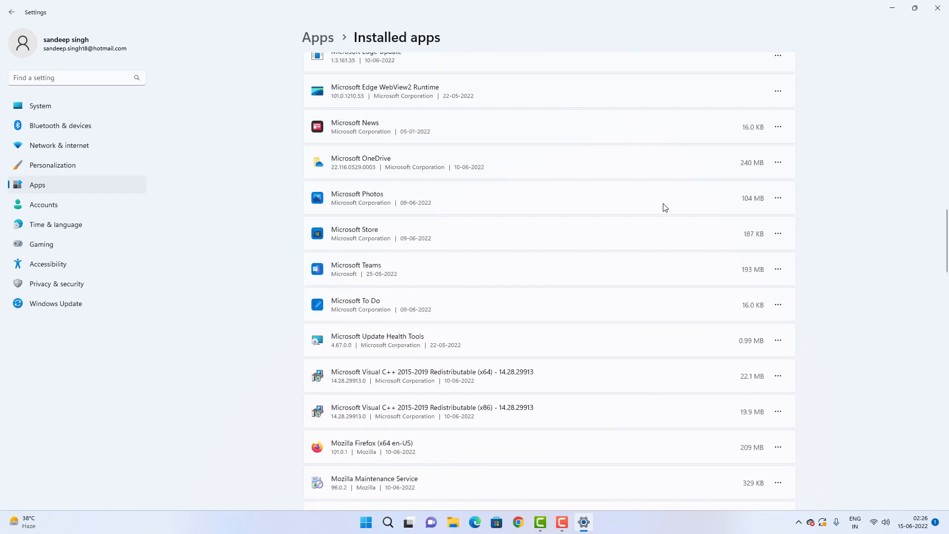
pyautogui.scroll(-3, 665, 207)
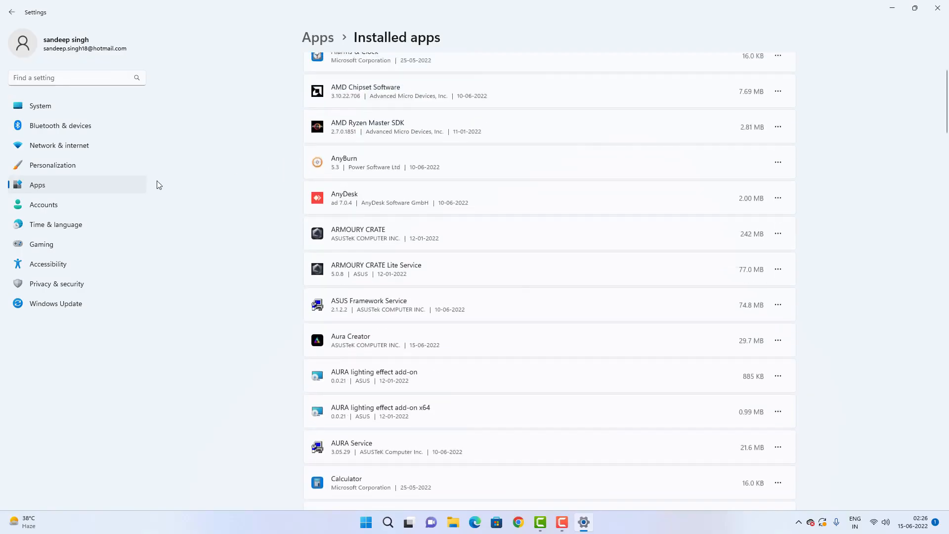
# - Open the Startup apps settings and sort the apps by Status
pyautogui.click(43, 186)
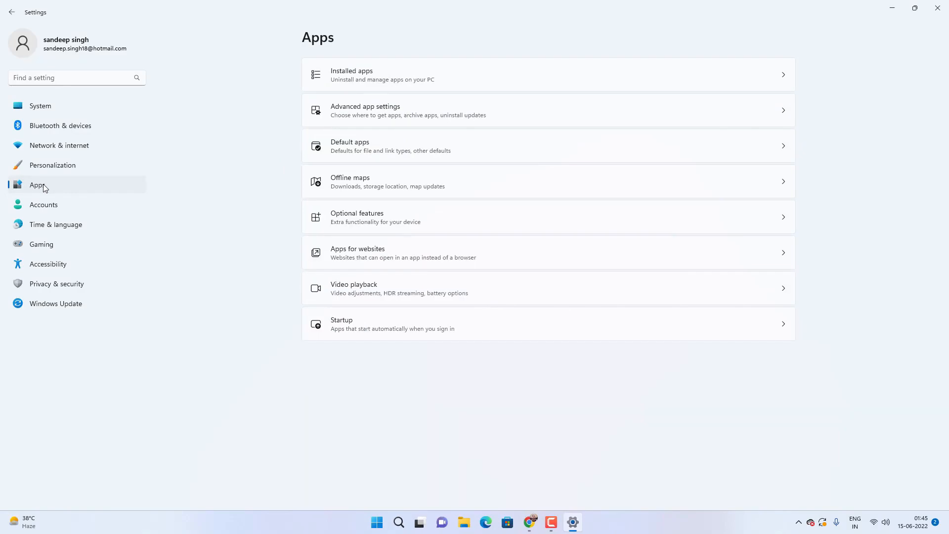
pyautogui.click(412, 331)
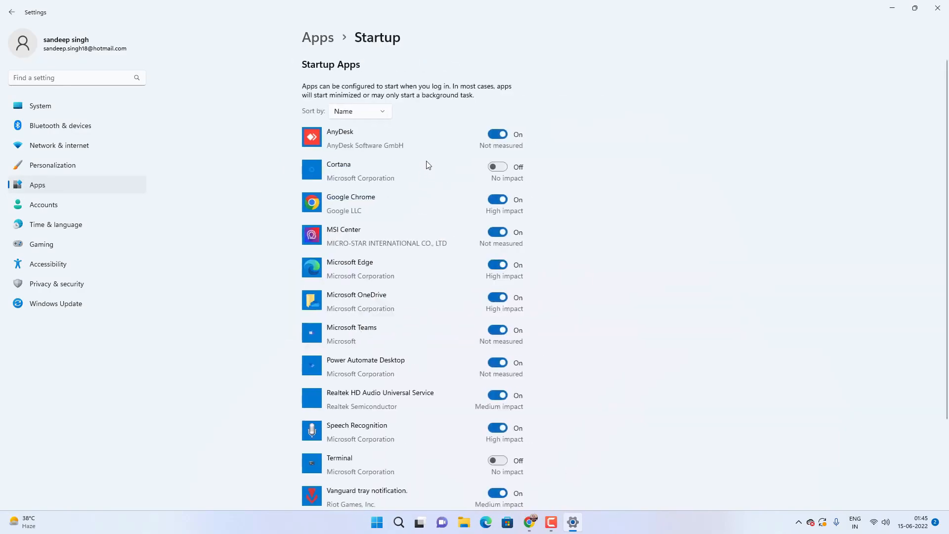
pyautogui.click(372, 116)
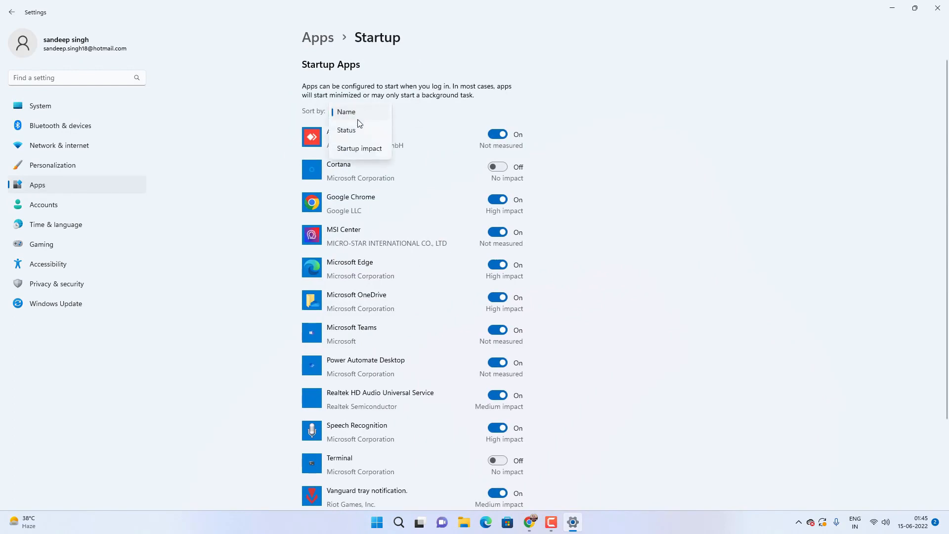
pyautogui.click(360, 131)
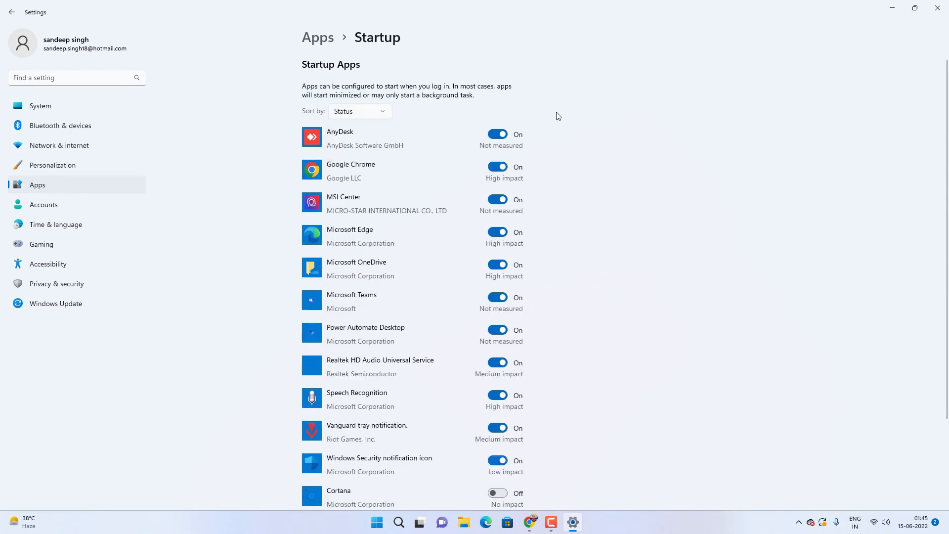
# - Turn off startup for AnyDesk, Google Chrome, Microsoft Edge, Microsoft OneDrive, Microsoft Teams, Power Automate Desktop and Speech Recognition
pyautogui.click(499, 137)
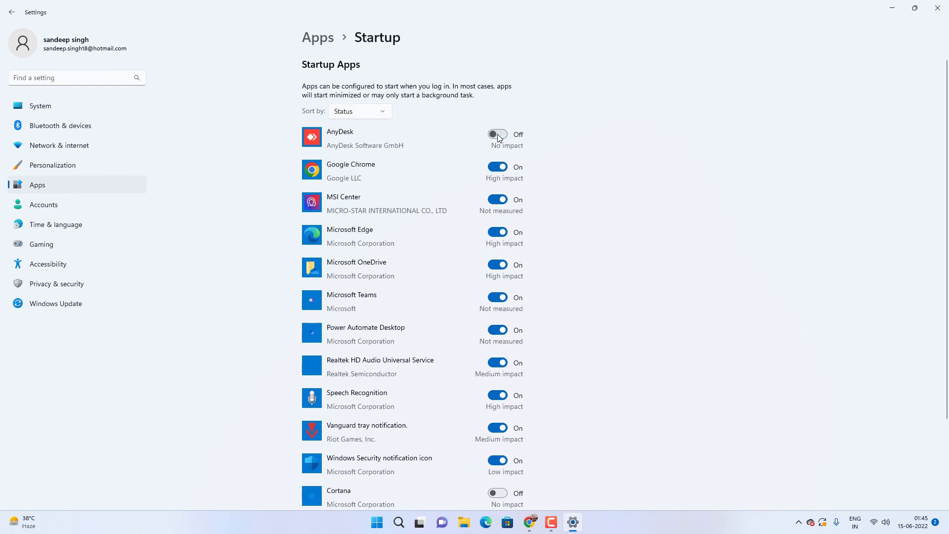
pyautogui.click(498, 168)
pyautogui.click(498, 232)
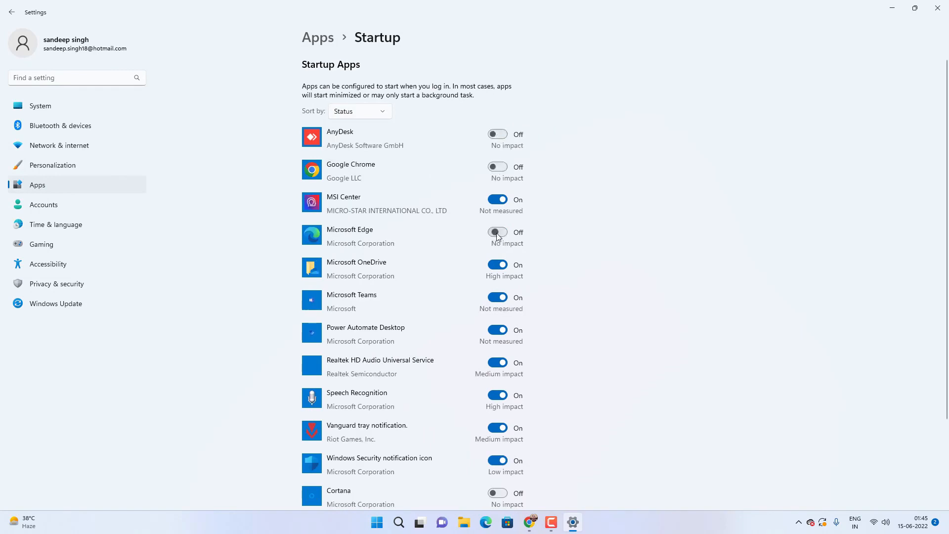
pyautogui.click(497, 265)
pyautogui.click(498, 298)
pyautogui.click(497, 330)
pyautogui.click(498, 395)
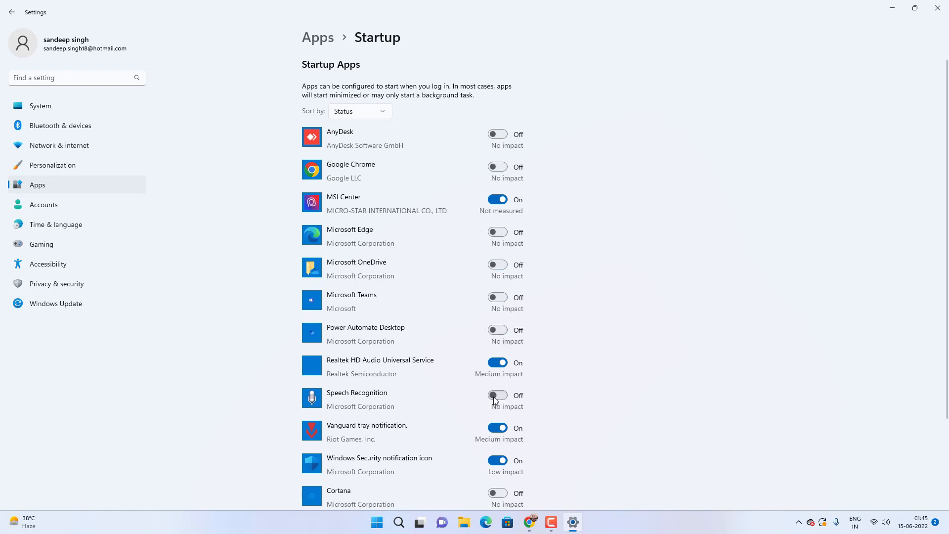
pyautogui.scroll(-2, 494, 393)
pyautogui.scroll(-1, 493, 392)
pyautogui.scroll(3, 470, 339)
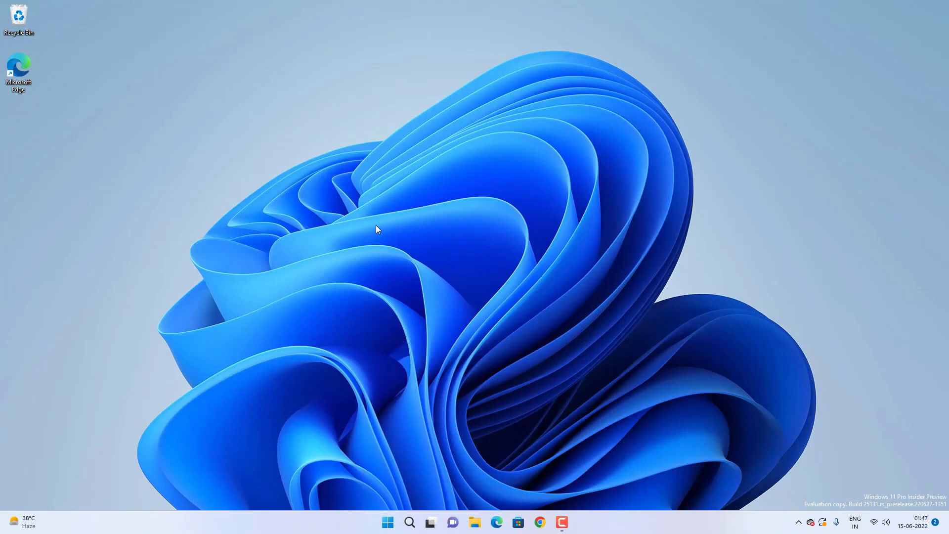
# - Run sysdm.cpl and open the Performance settings from the advanced system properties
pyautogui.press('super+r')
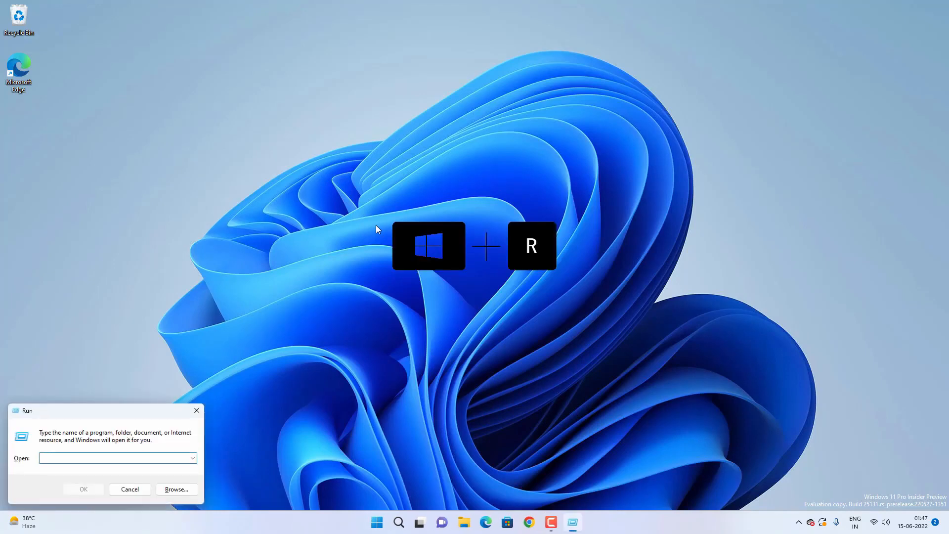
pyautogui.write('sys')
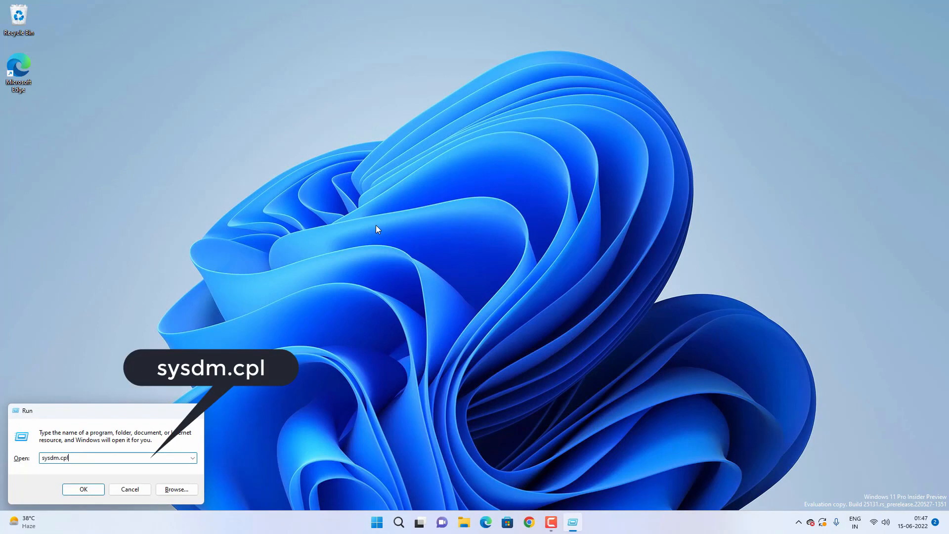
pyautogui.write('dm.cpl')
pyautogui.click(83, 489)
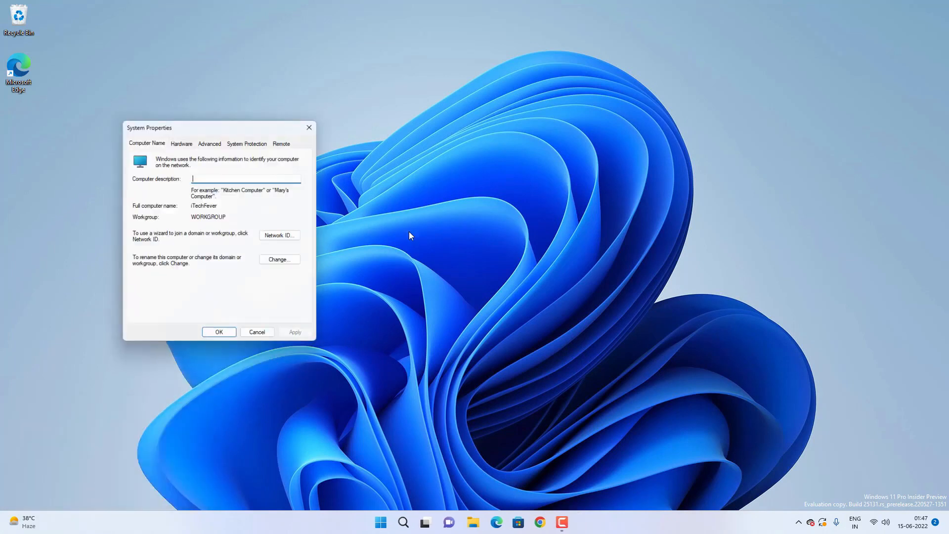
pyautogui.moveTo(231, 123); pyautogui.dragTo(319, 112)
pyautogui.click(303, 129)
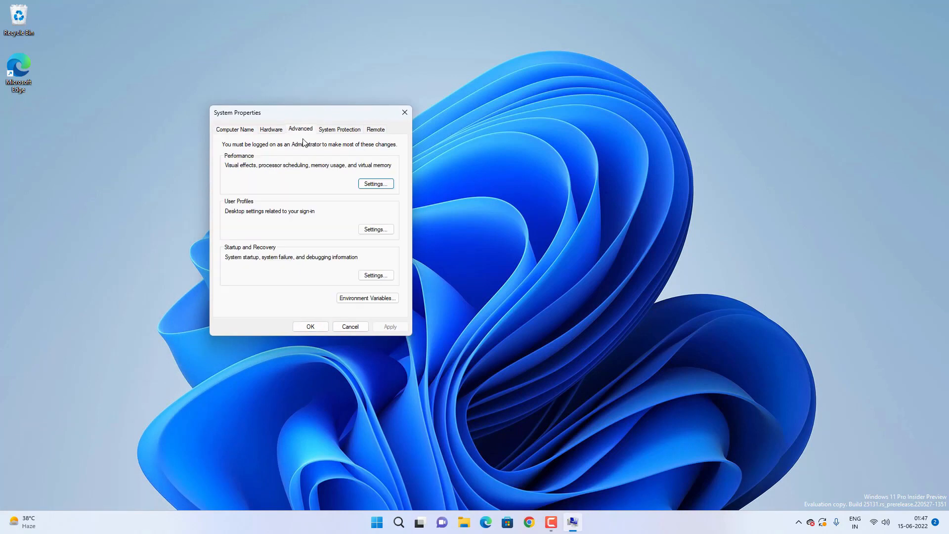
pyautogui.click(389, 185)
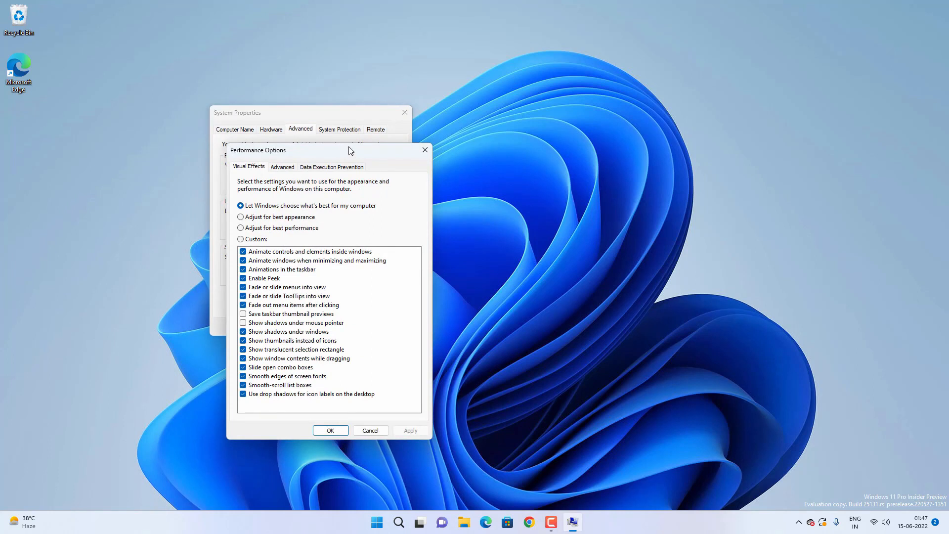
pyautogui.moveTo(349, 147); pyautogui.dragTo(369, 132)
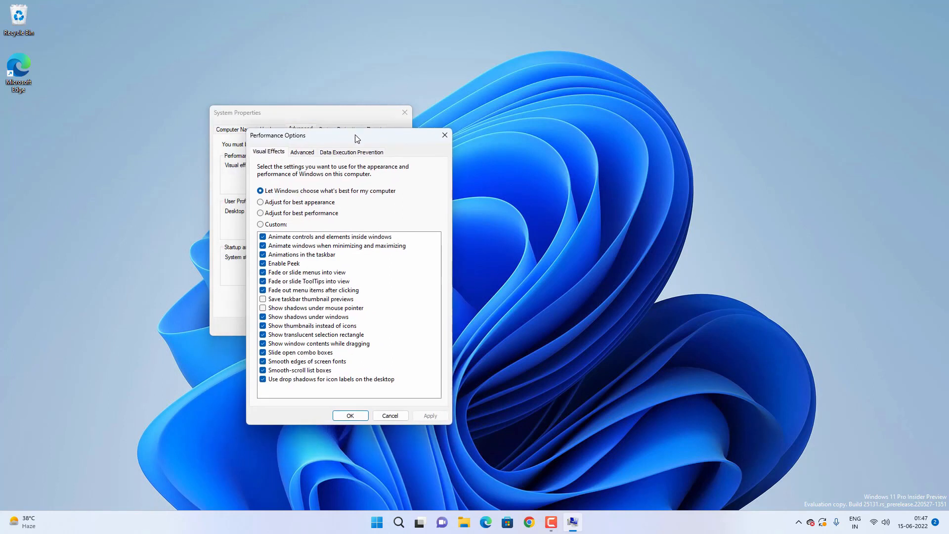
# - Adjust visual effects for best performance, keeping only taskbar animations, saved taskbar thumbnail previews, thumbnails instead of icons, window contents while dragging and smooth font edges
pyautogui.click(278, 217)
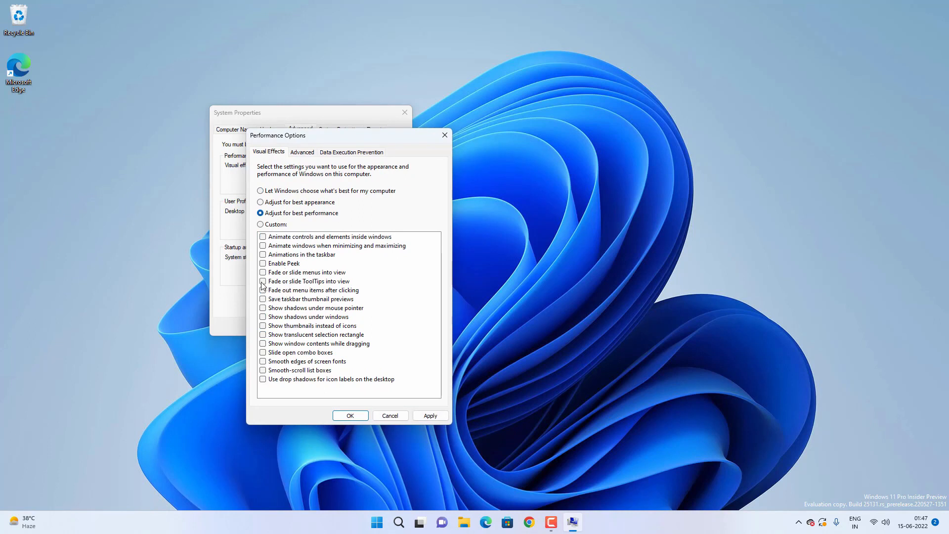
pyautogui.click(264, 326)
pyautogui.click(264, 343)
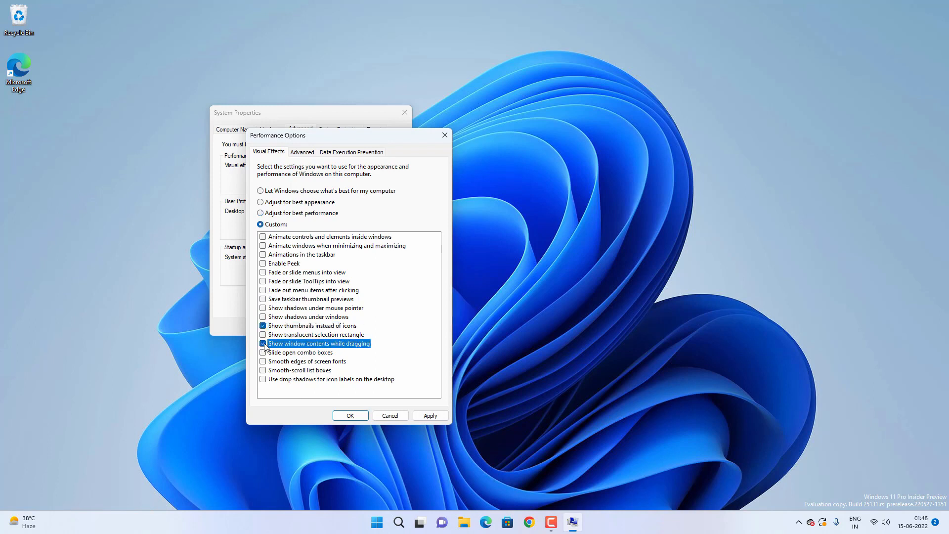
pyautogui.click(263, 361)
pyautogui.click(264, 254)
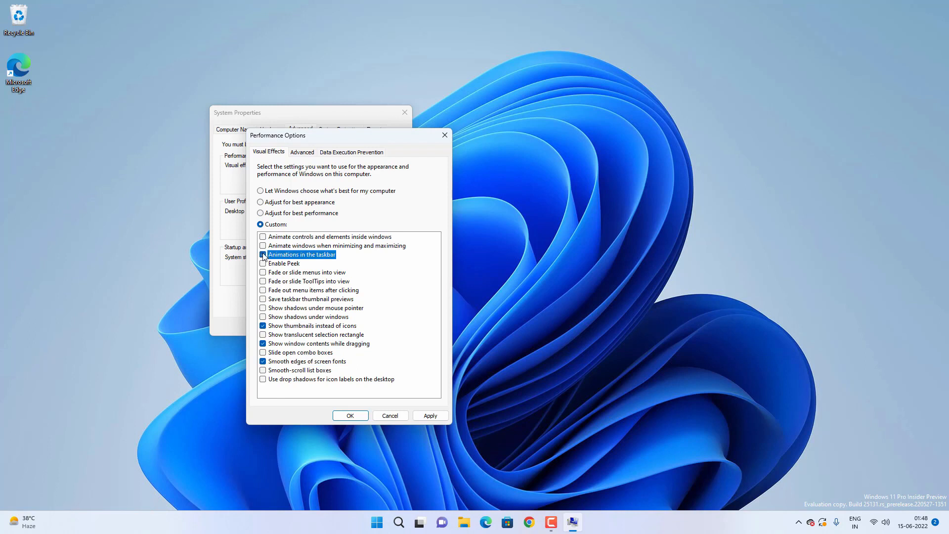
pyautogui.click(264, 299)
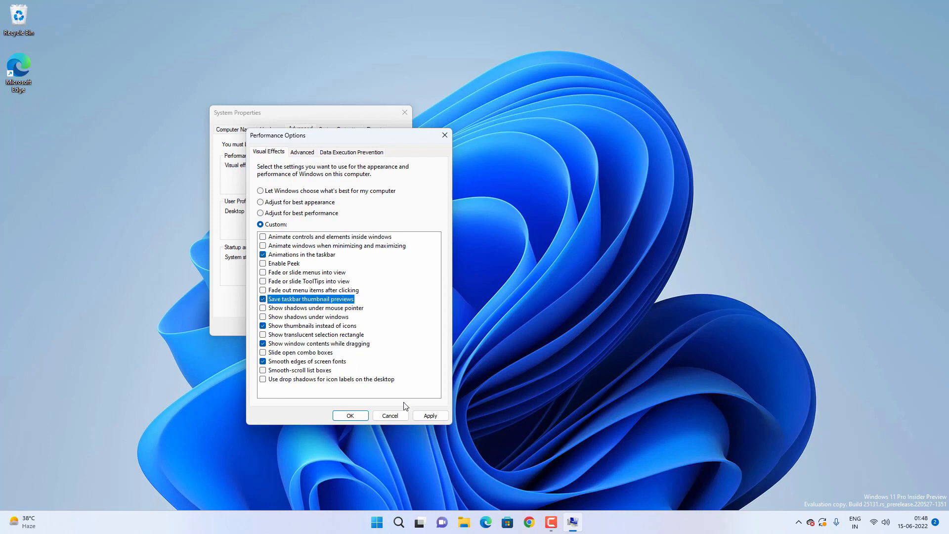
pyautogui.click(429, 415)
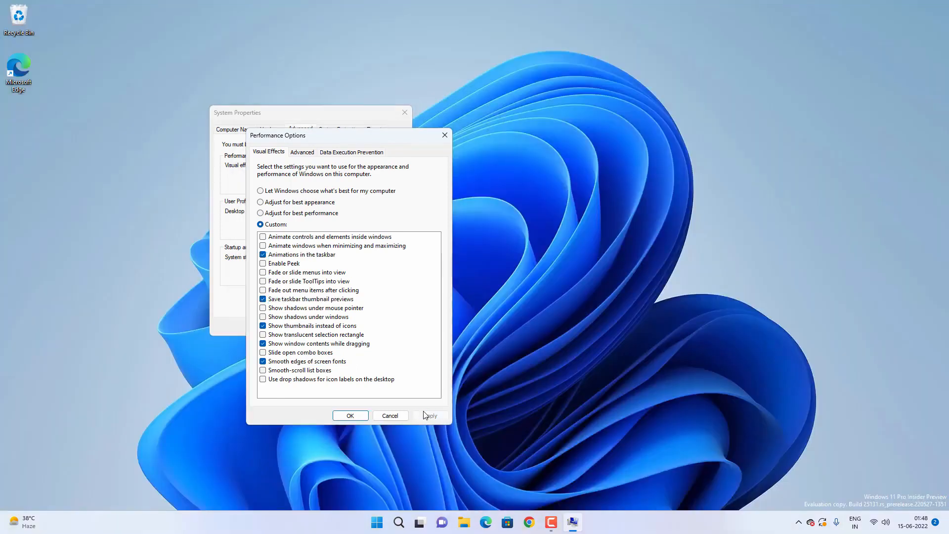
pyautogui.click(352, 415)
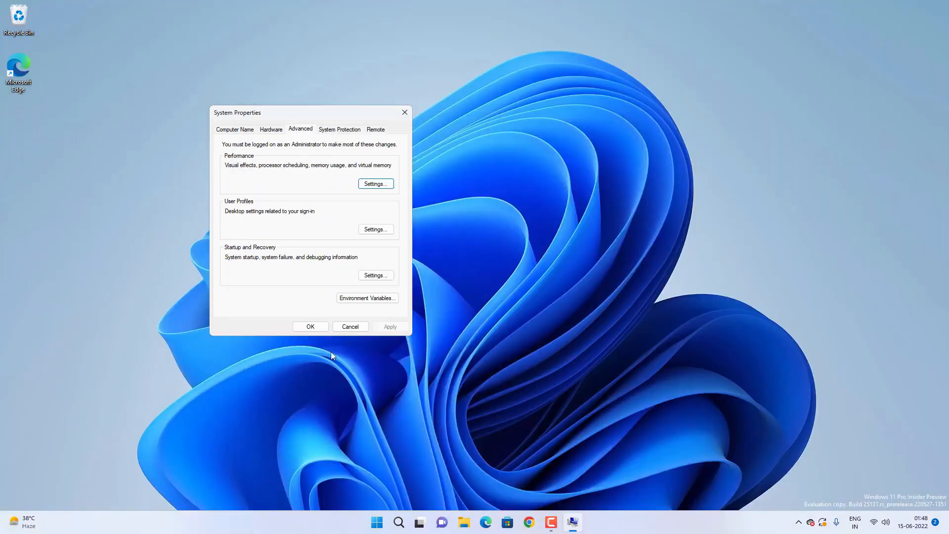
pyautogui.click(317, 328)
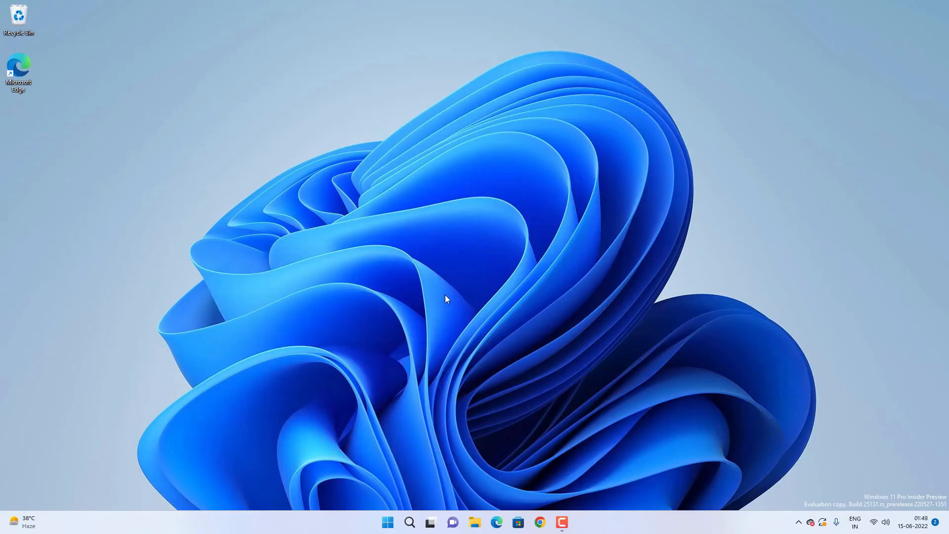
# - Turn off opening Xbox Game Bar with the controller button in the Gaming settings, and close Settings
pyautogui.click(392, 523)
pyautogui.click(404, 280)
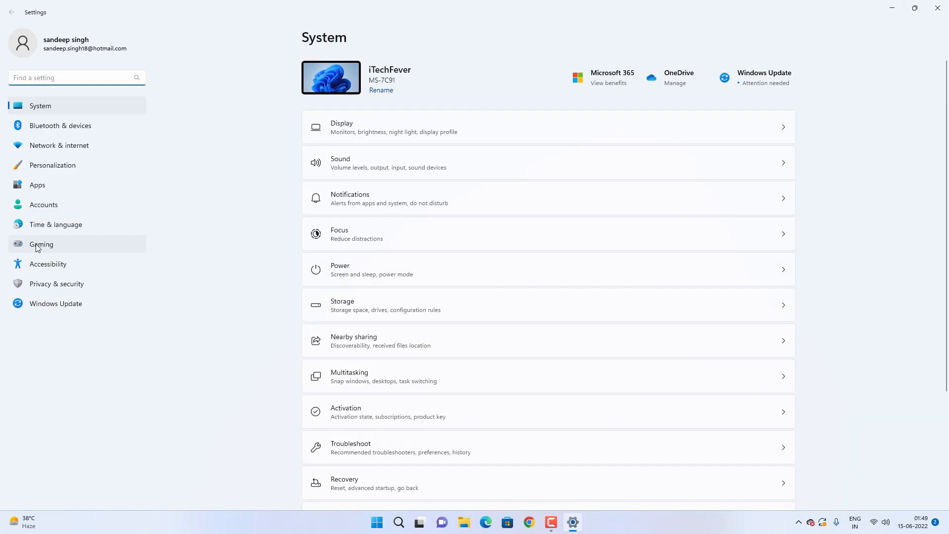
pyautogui.click(34, 245)
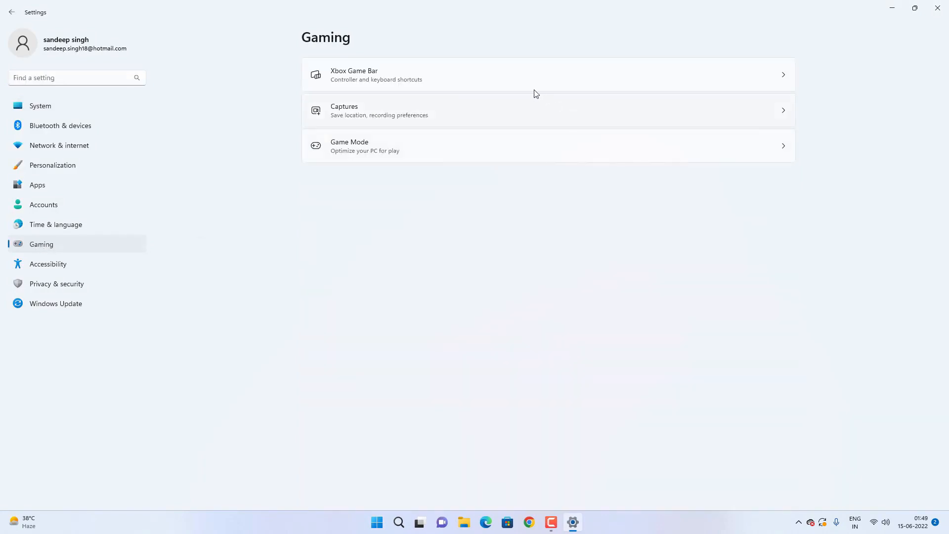
pyautogui.click(518, 79)
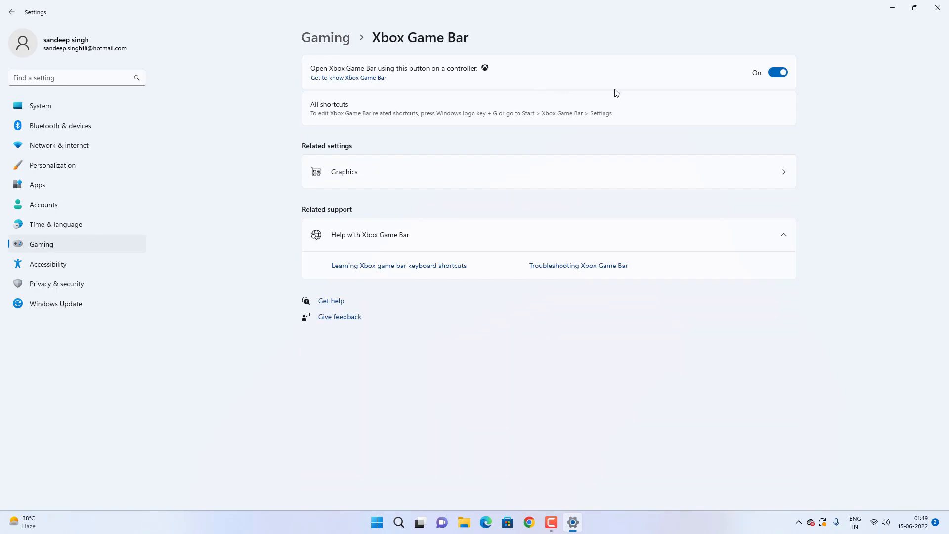
pyautogui.click(778, 75)
pyautogui.click(938, 8)
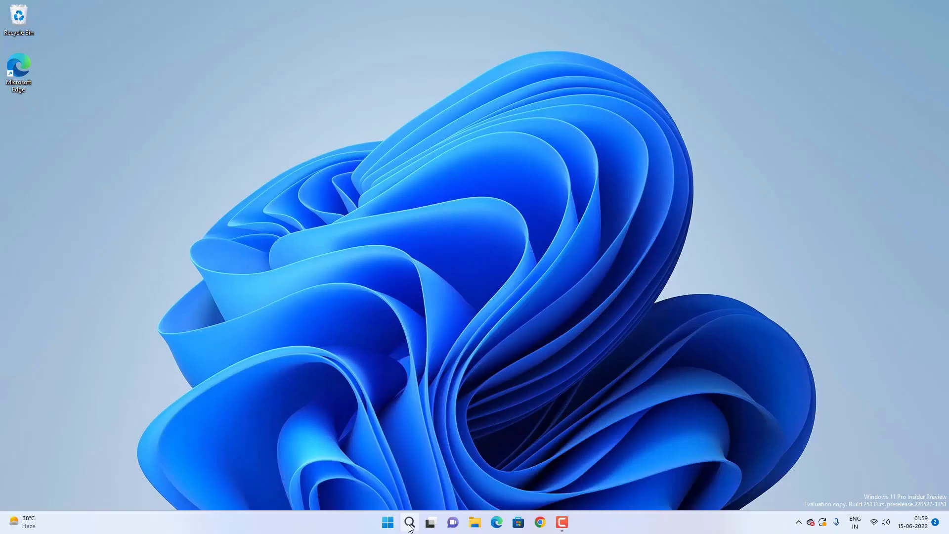
# - Search Windows for "services" and open the Services app
pyautogui.click(409, 523)
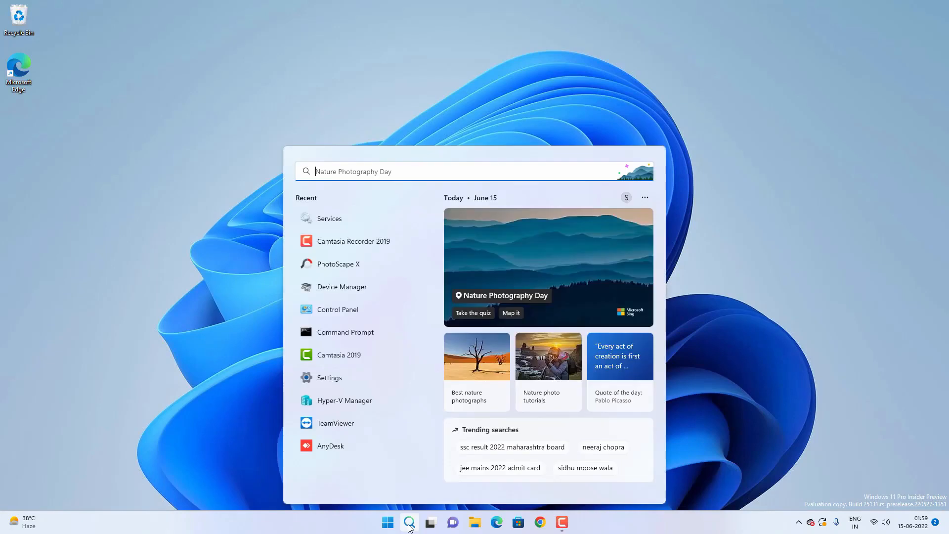
pyautogui.write('services')
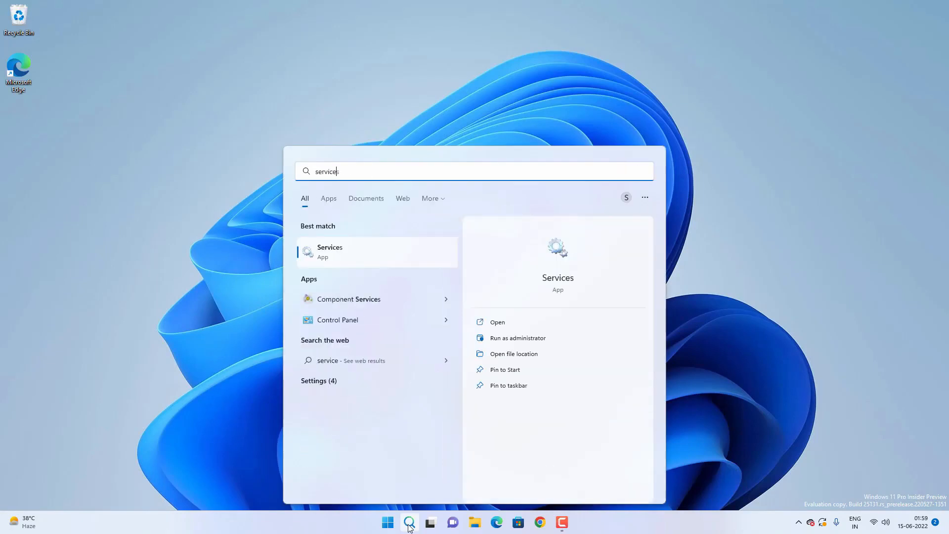
pyautogui.click(346, 253)
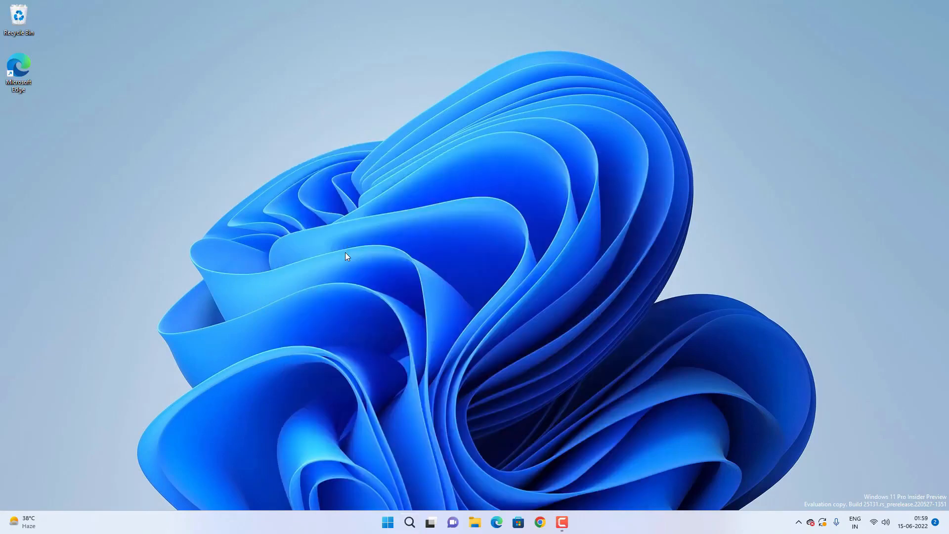
# - Set the startup type of the Downloaded Maps Manager service to Disabled and apply the change
pyautogui.scroll(-10, 454, 315)
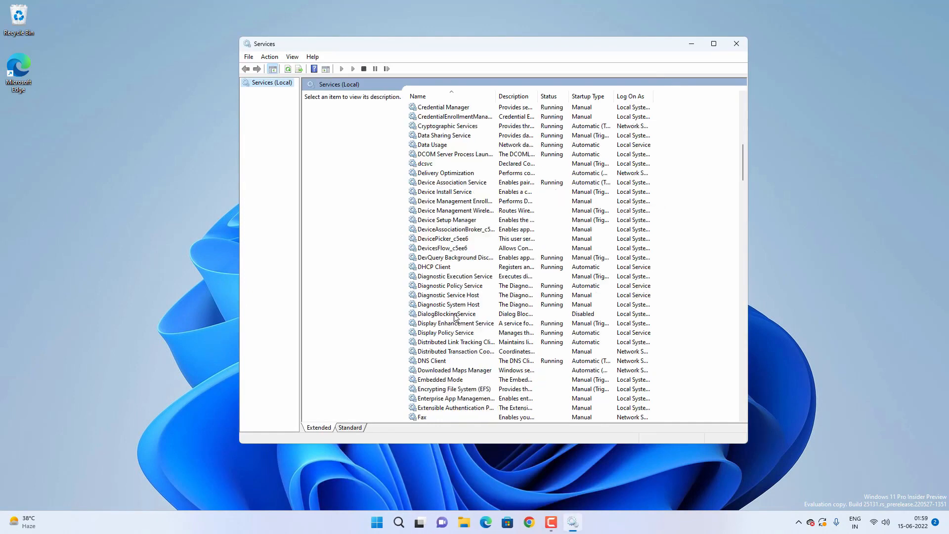
pyautogui.click(470, 371)
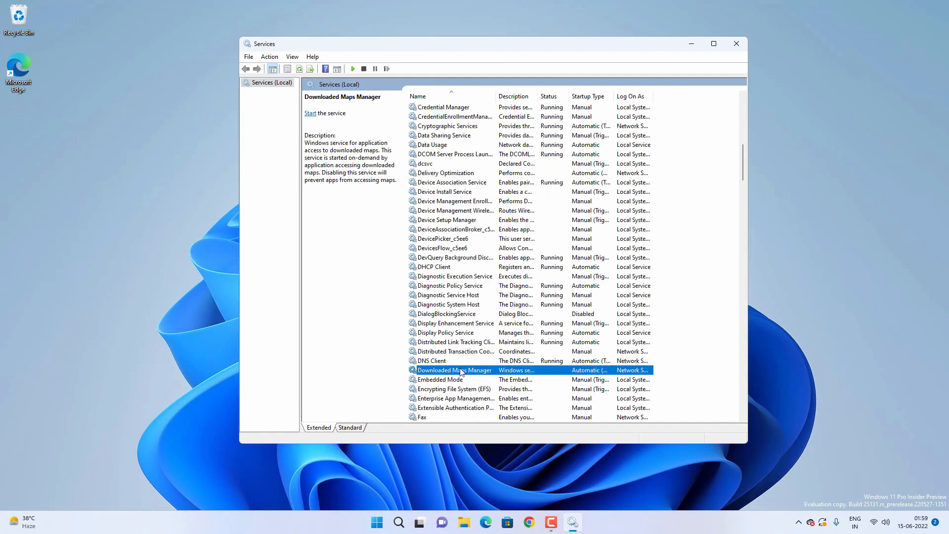
pyautogui.rightClick(461, 372)
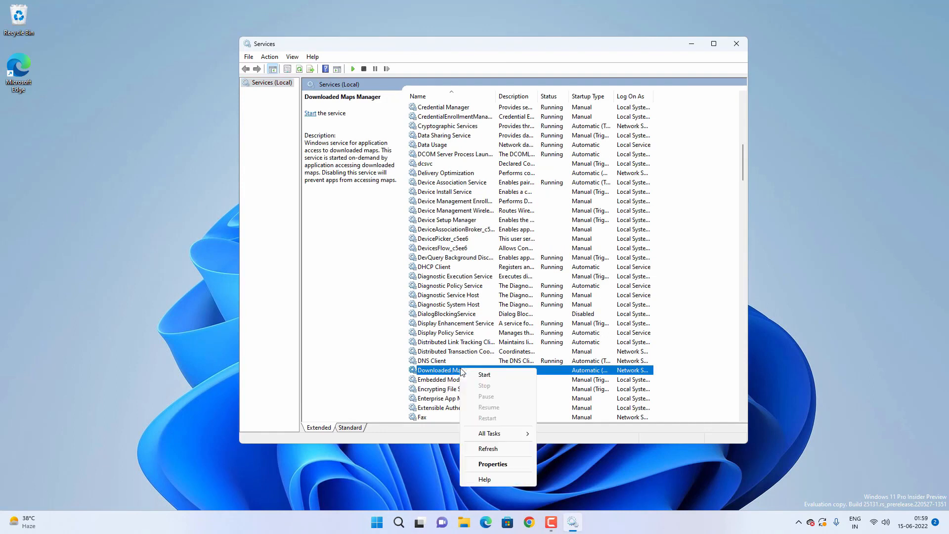
pyautogui.click(497, 465)
pyautogui.click(494, 237)
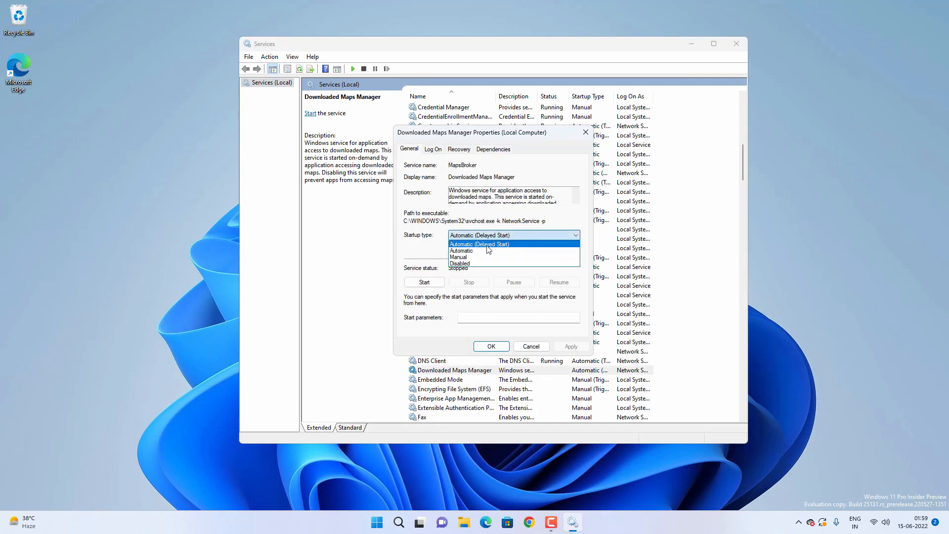
pyautogui.click(459, 264)
pyautogui.click(571, 346)
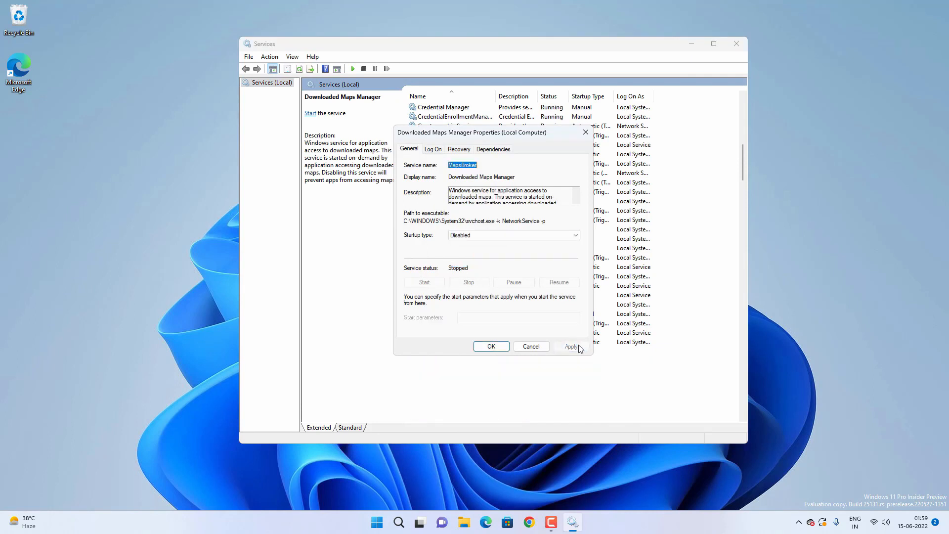
pyautogui.click(491, 346)
# - Set the startup type of the Fax service to Disabled and apply the change
pyautogui.scroll(-3, 478, 322)
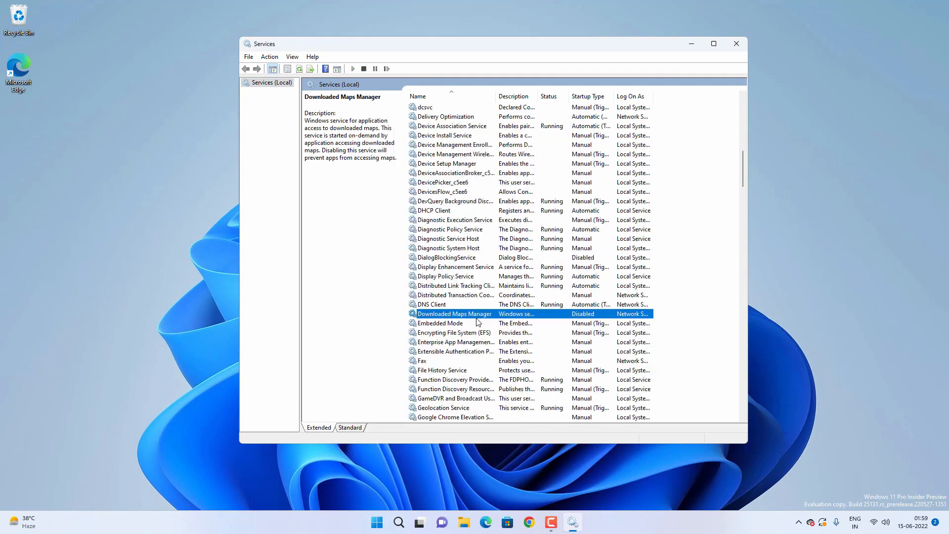
pyautogui.scroll(-3, 478, 322)
pyautogui.click(438, 334)
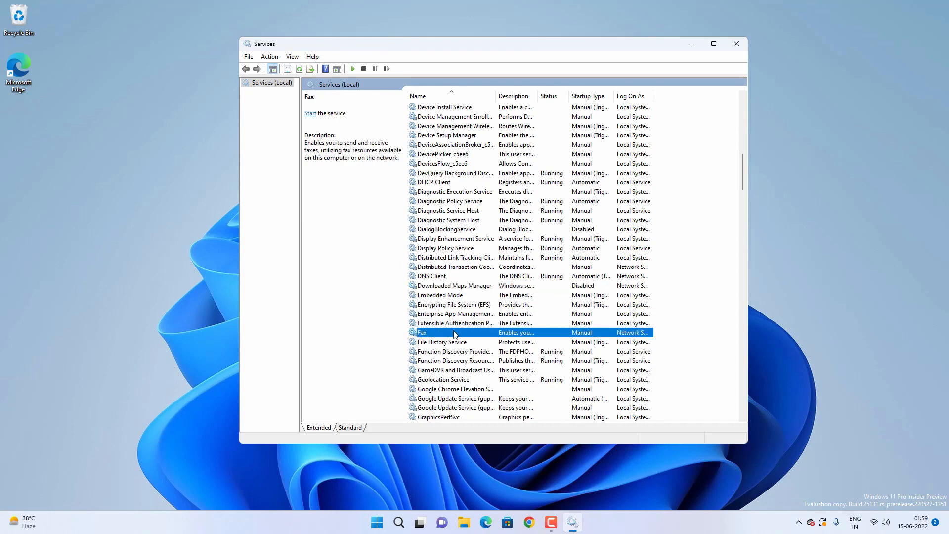
pyautogui.rightClick(454, 332)
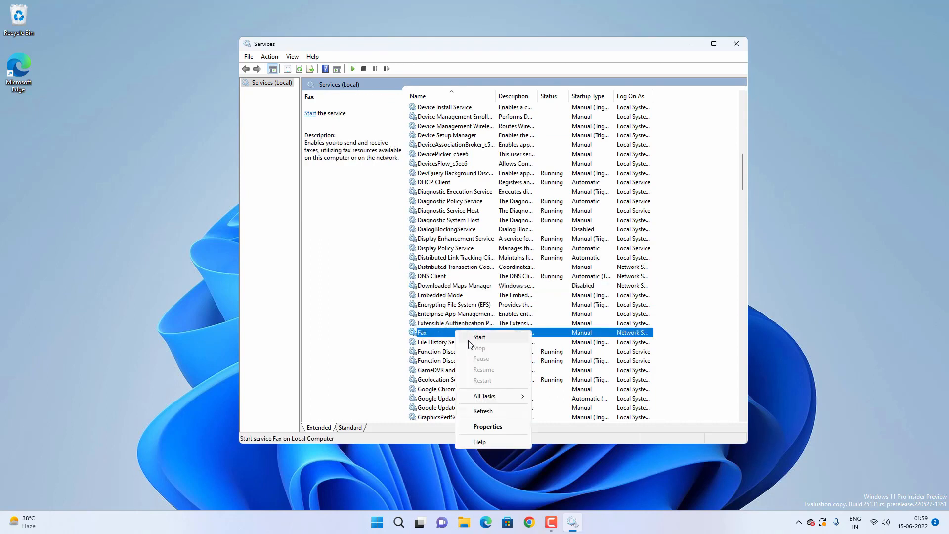
pyautogui.click(496, 428)
pyautogui.click(482, 235)
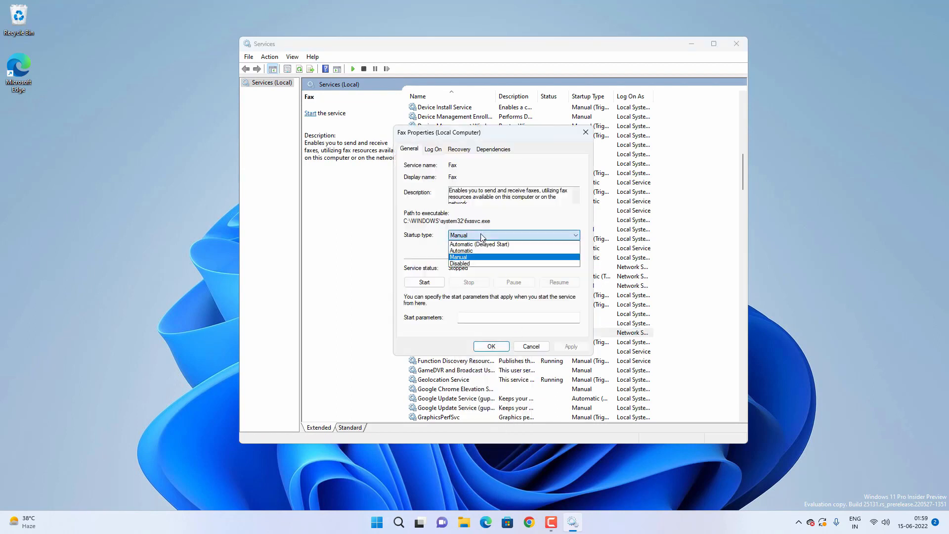
pyautogui.click(478, 263)
pyautogui.click(585, 351)
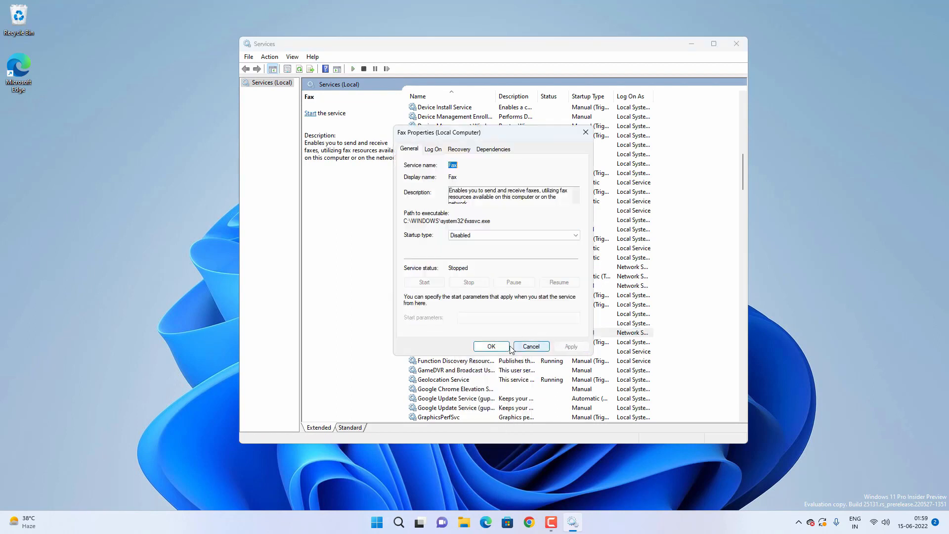
pyautogui.click(491, 346)
# - Examine the descriptions of the Hyper-V Host Compute Service and the IP Helper service in the services list
pyautogui.scroll(-8, 470, 336)
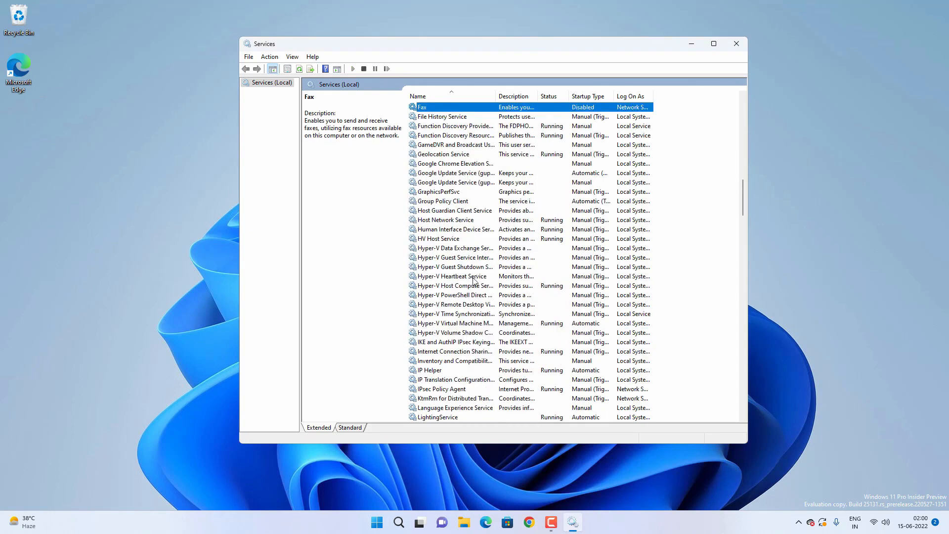
pyautogui.click(445, 286)
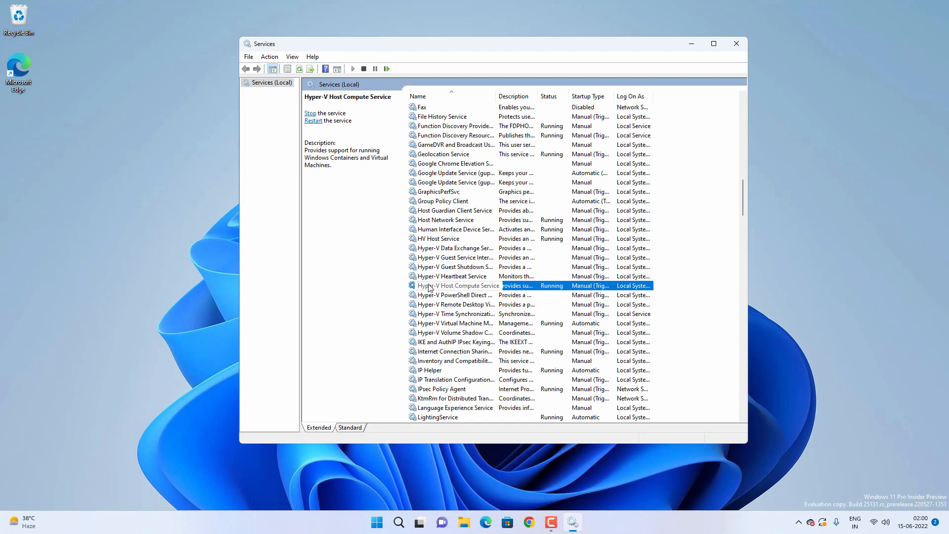
pyautogui.scroll(-2, 440, 288)
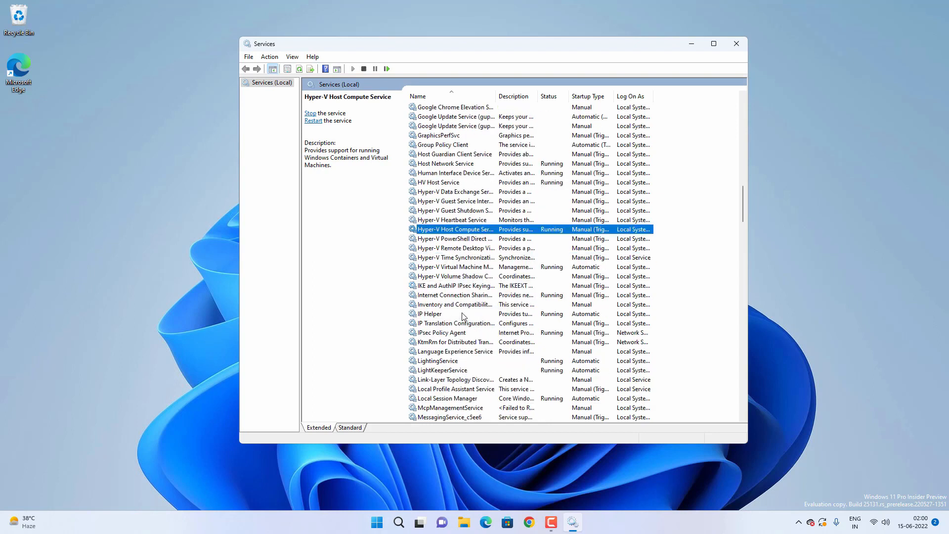
pyautogui.click(444, 315)
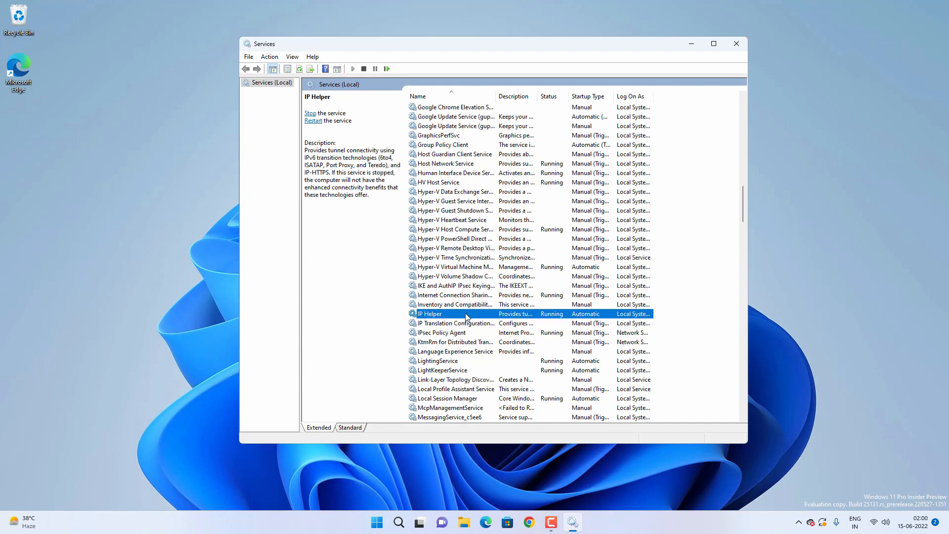
# - Find the Print Spooler service in the services list and read its description
pyautogui.scroll(-1, 466, 318)
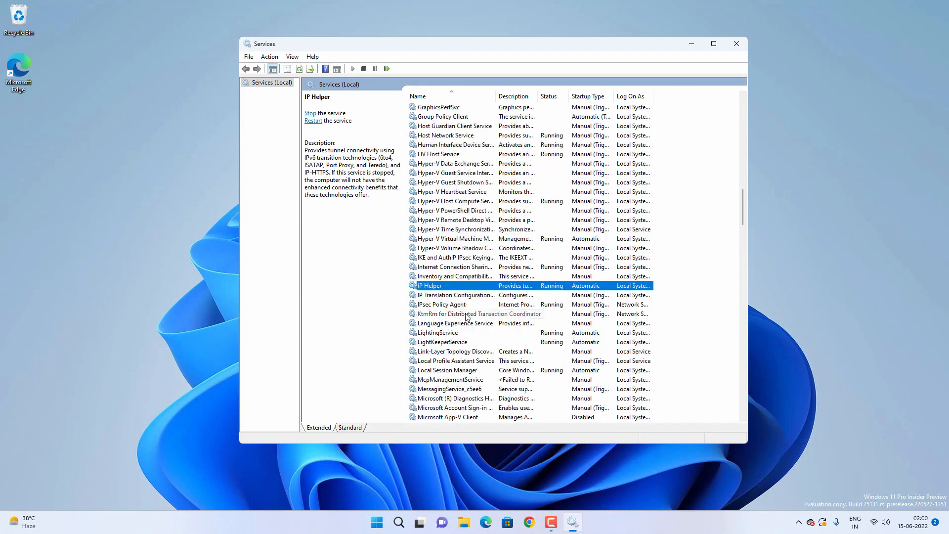
pyautogui.scroll(-1, 466, 318)
pyautogui.scroll(-19, 467, 317)
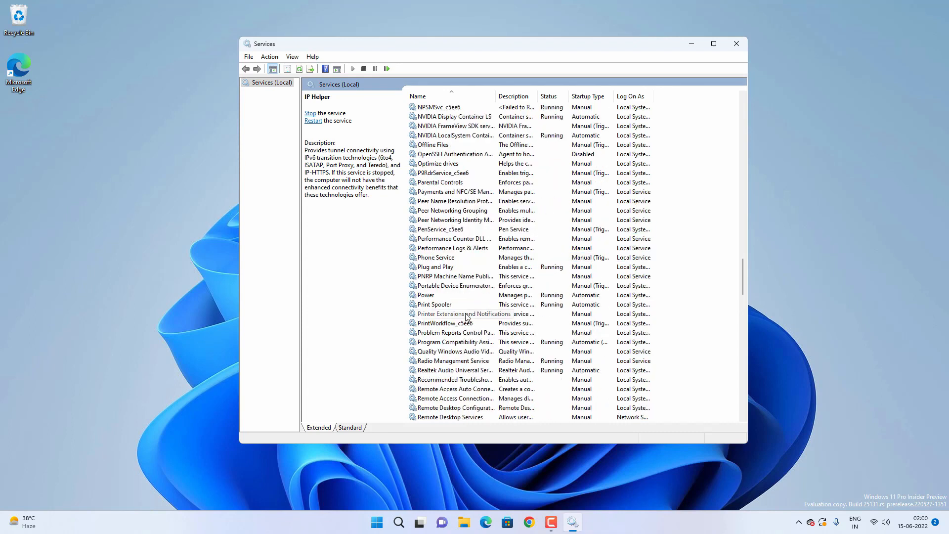
pyautogui.click(439, 306)
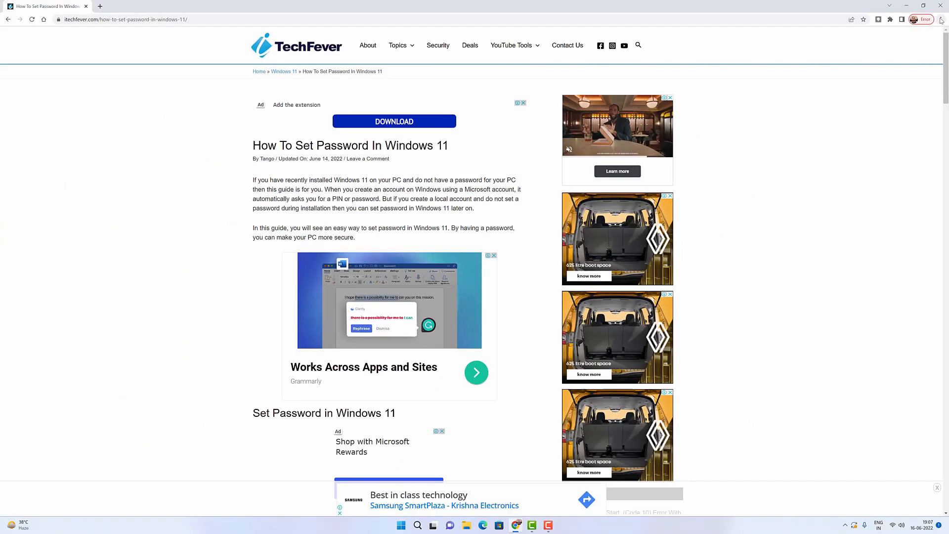
# - In Chrome, open the print dialog for the Windows 11 password article and view the destination choices
pyautogui.click(941, 19)
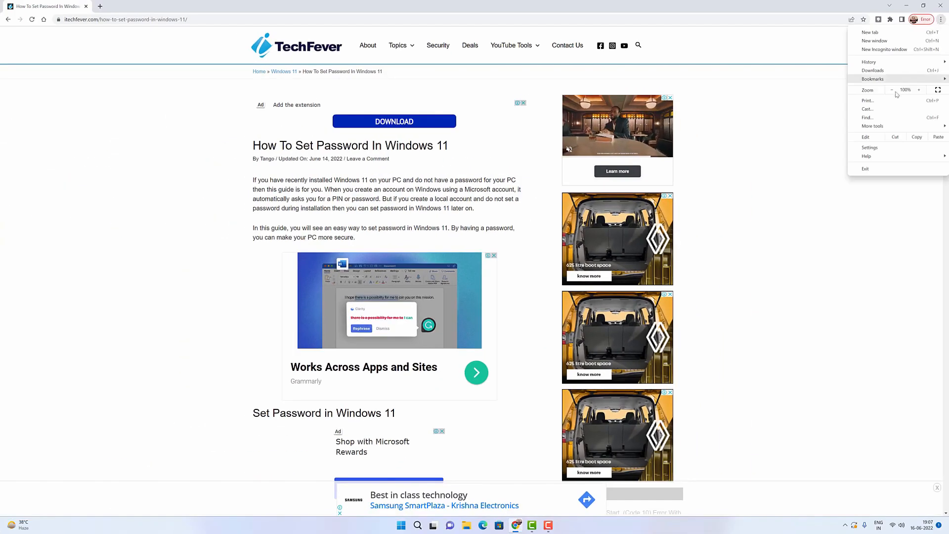
pyautogui.click(885, 101)
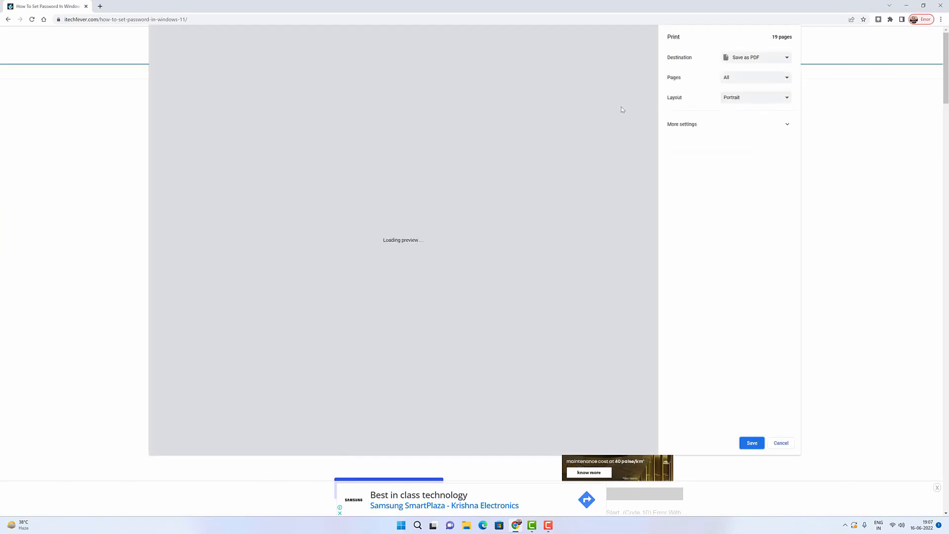
pyautogui.click(748, 60)
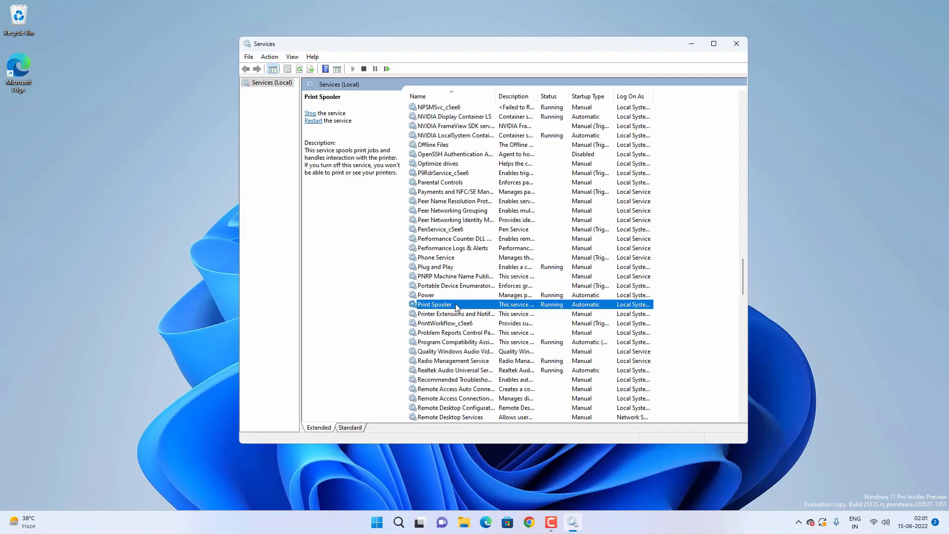
# - In Services, set the startup type of the Windows Image Acquisition (WIA) service to Disabled and apply the change
pyautogui.scroll(-20, 456, 307)
pyautogui.click(459, 398)
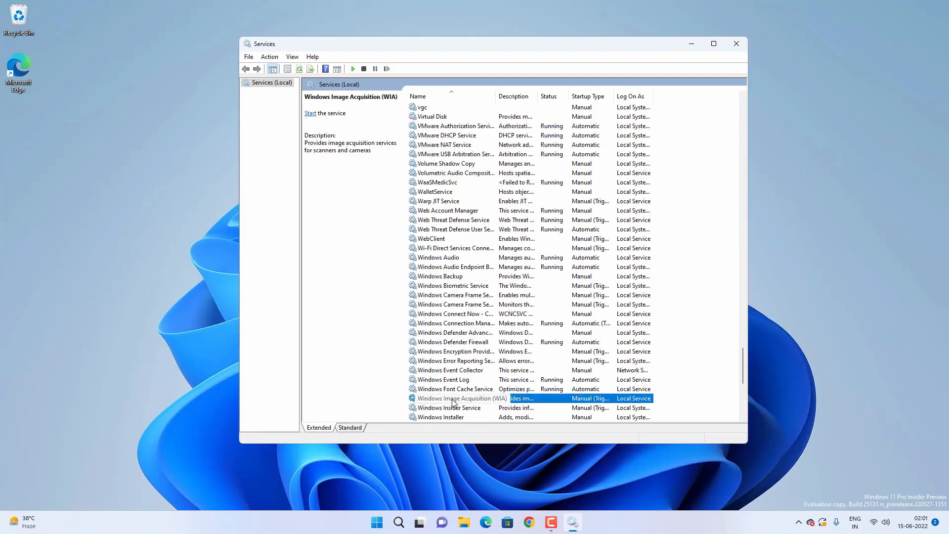
pyautogui.rightClick(458, 401)
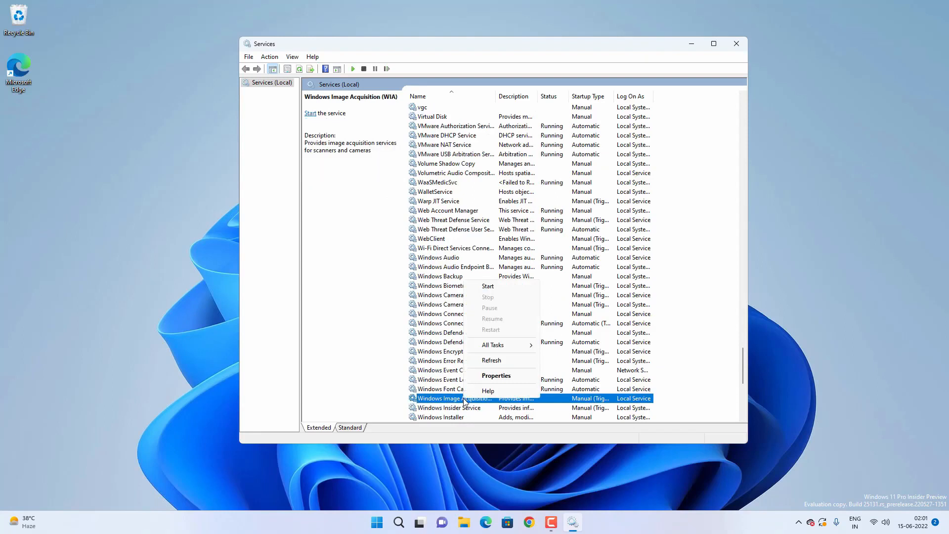
pyautogui.click(506, 379)
pyautogui.click(529, 235)
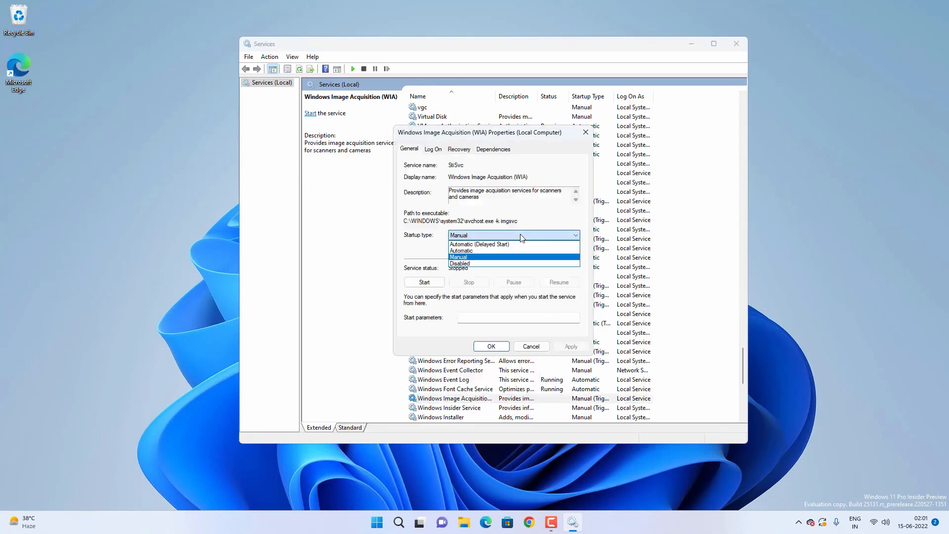
pyautogui.click(487, 266)
pyautogui.click(571, 346)
pyautogui.click(491, 346)
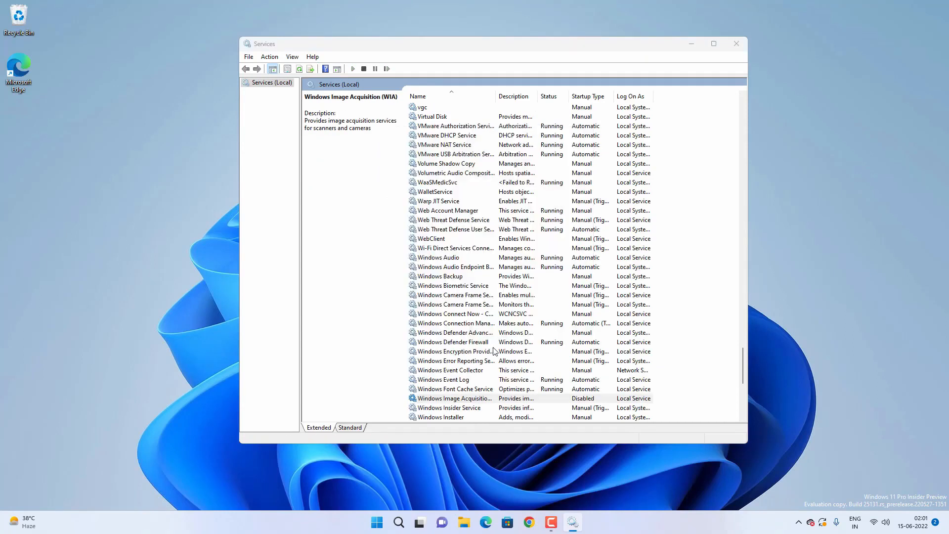
# - Set the startup type of the Geolocation Service to Disabled, apply the change, and close Services
pyautogui.scroll(-2, 497, 348)
pyautogui.press('g')
pyautogui.click(450, 117)
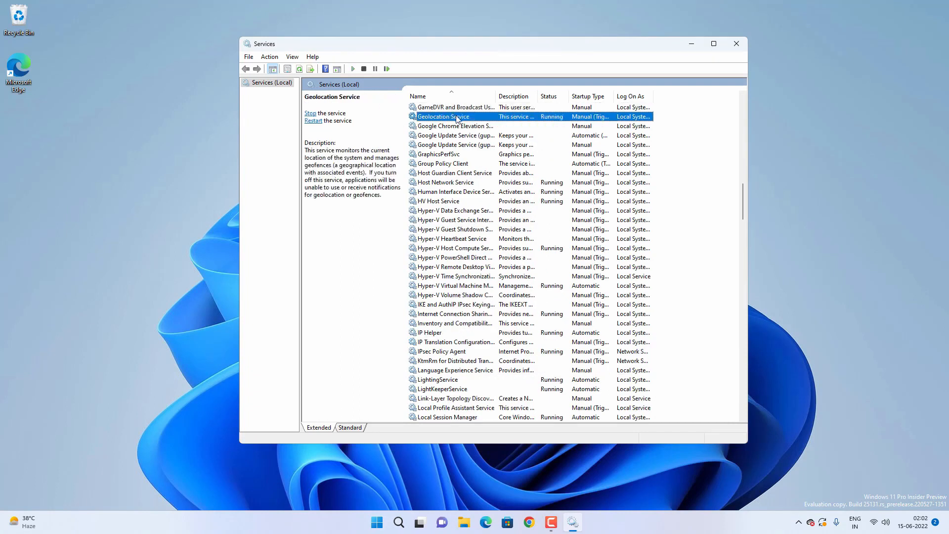
pyautogui.rightClick(457, 119)
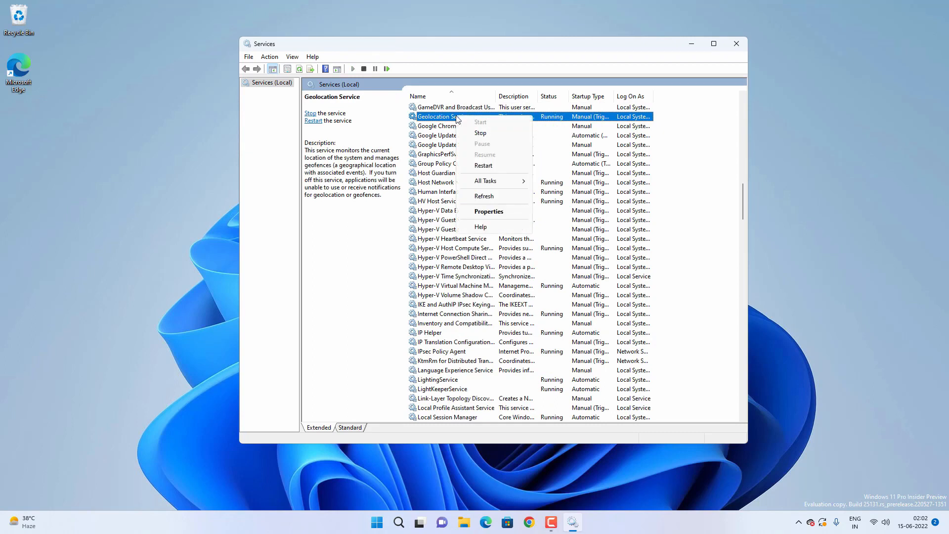
pyautogui.click(489, 212)
pyautogui.click(488, 236)
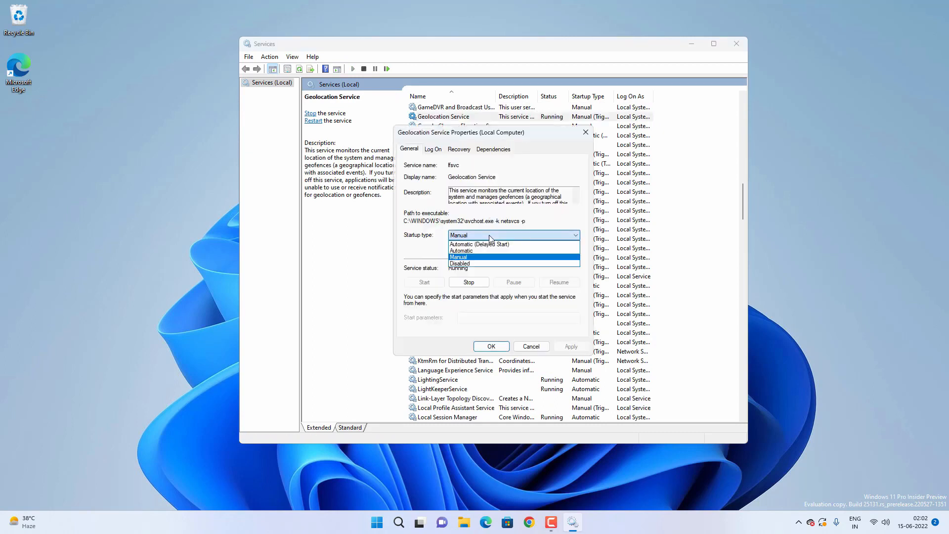
pyautogui.click(488, 264)
pyautogui.click(569, 346)
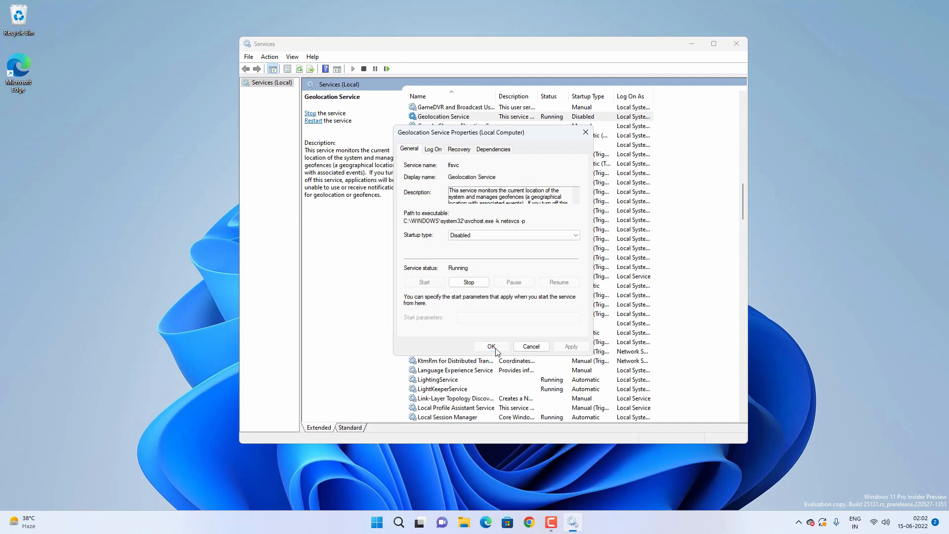
pyautogui.click(496, 349)
pyautogui.scroll(-20, 467, 210)
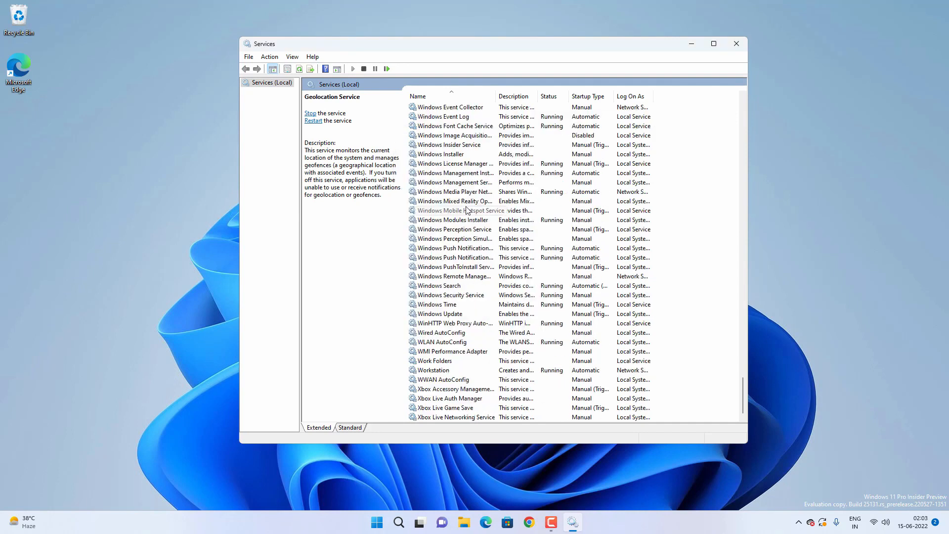
pyautogui.click(737, 44)
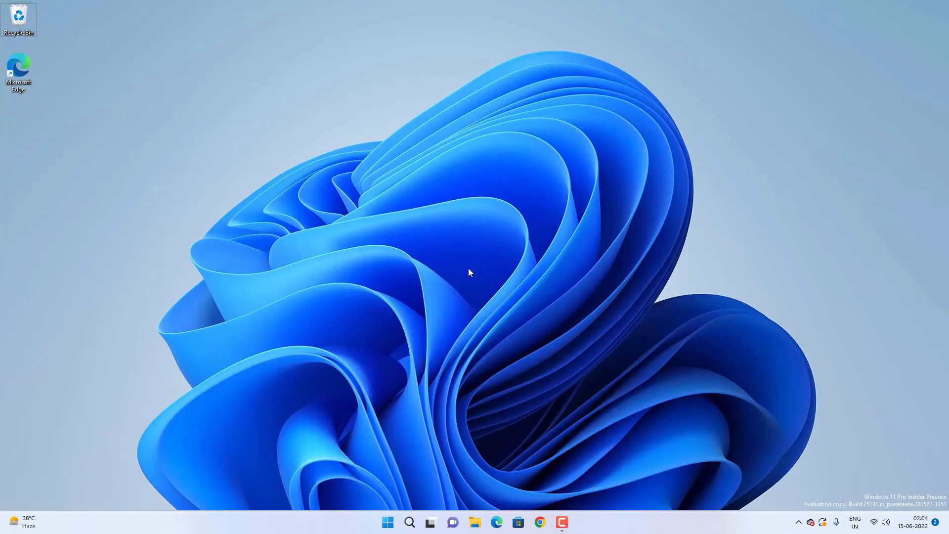
# - Open the Windows Temp folder with the Run command "temp" and grant access to it
pyautogui.press('super+r')
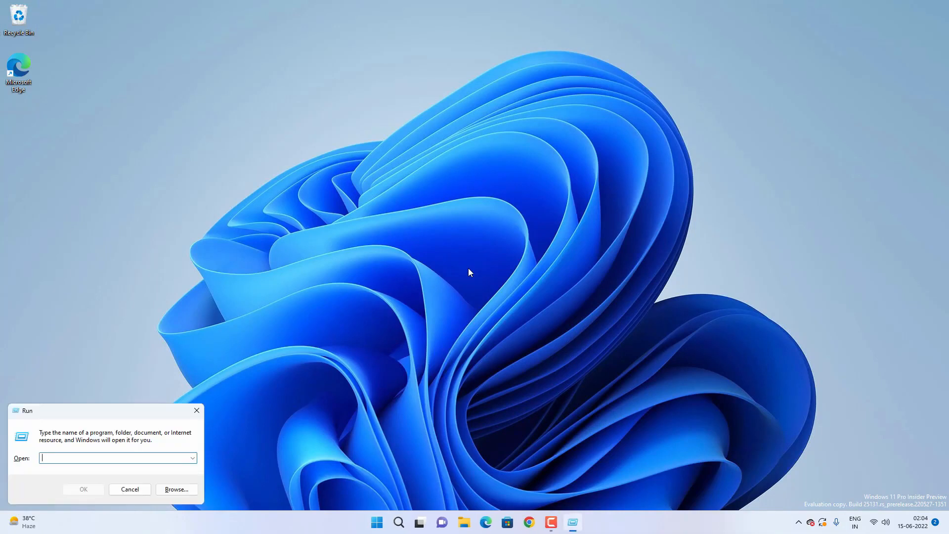
pyautogui.write('temp')
pyautogui.click(94, 491)
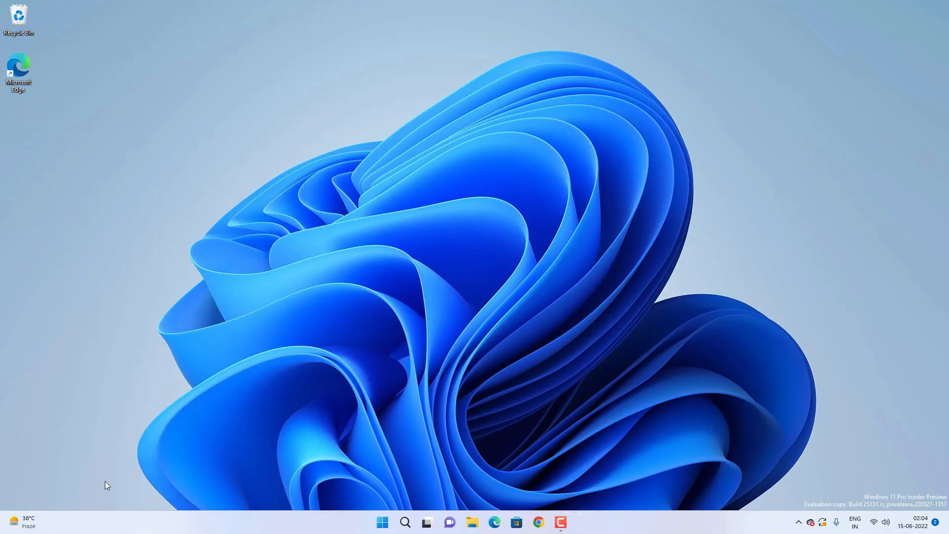
pyautogui.click(483, 273)
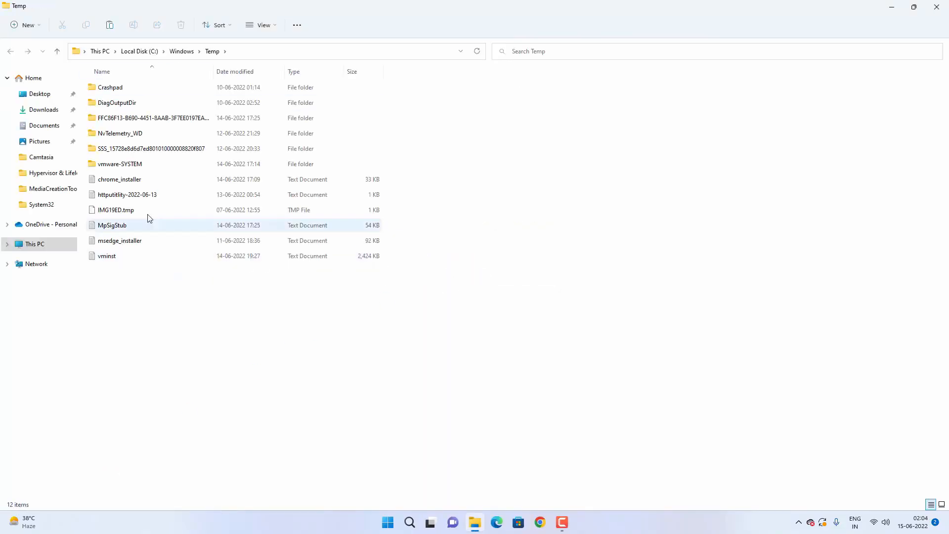
# - Delete all files and folders in the Windows Temp folder, leaving out the in-use folder, and return to the desktop
pyautogui.moveTo(170, 292); pyautogui.dragTo(179, 87)
pyautogui.rightClick(179, 87)
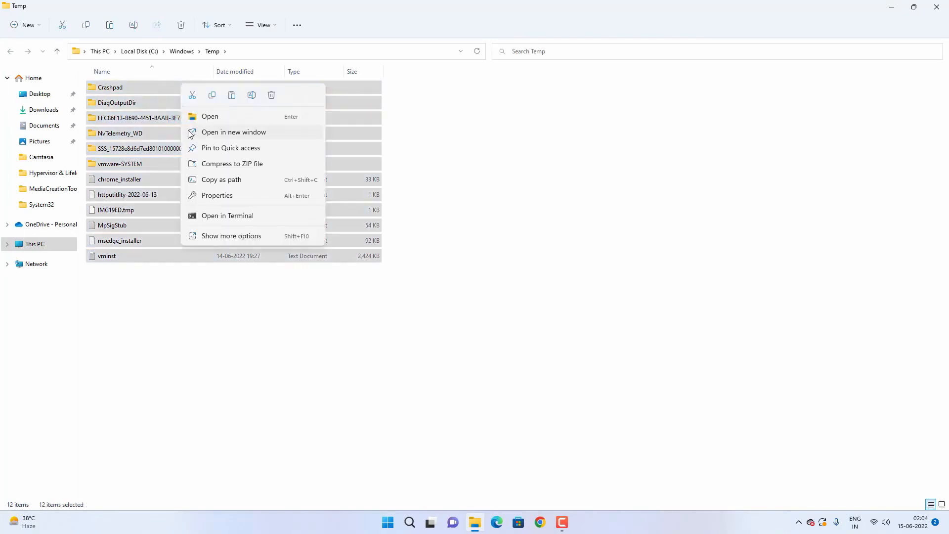
pyautogui.click(271, 97)
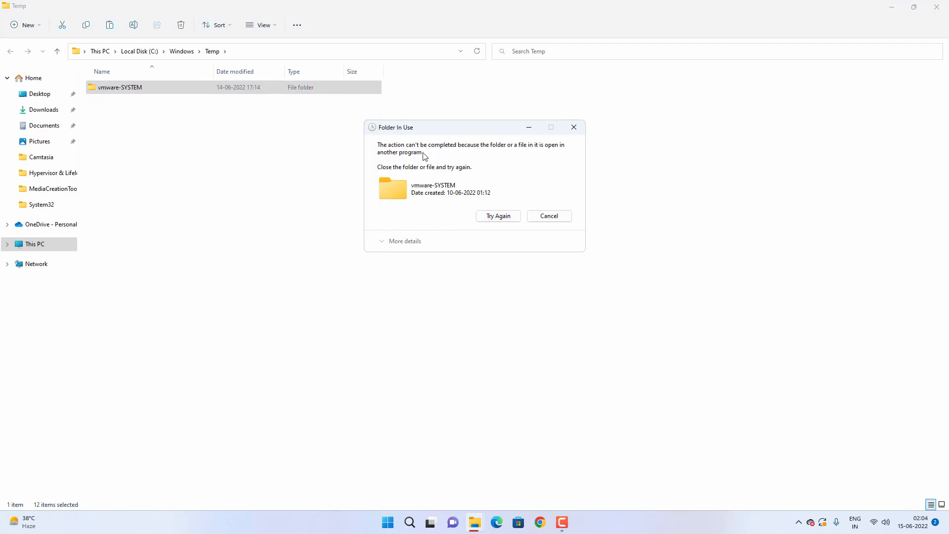
pyautogui.click(549, 216)
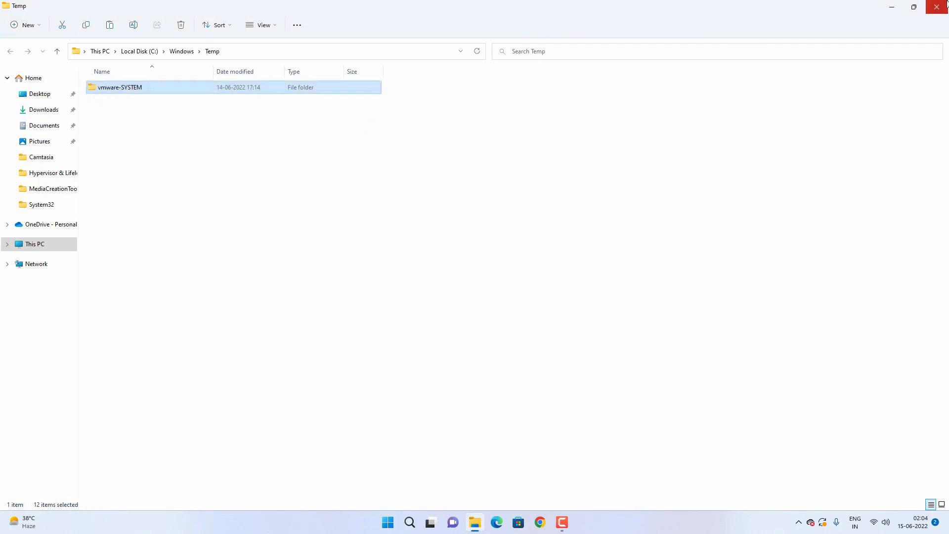
pyautogui.press('super+d')
# - Open the user account's local Temp folder with the Run command "%temp%"
pyautogui.press('super+r')
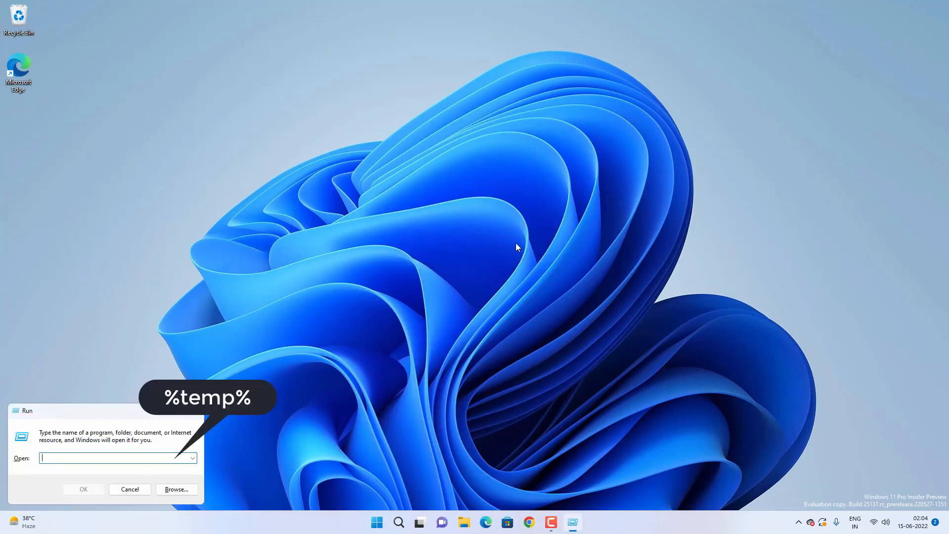
pyautogui.write('%temp%')
pyautogui.click(83, 489)
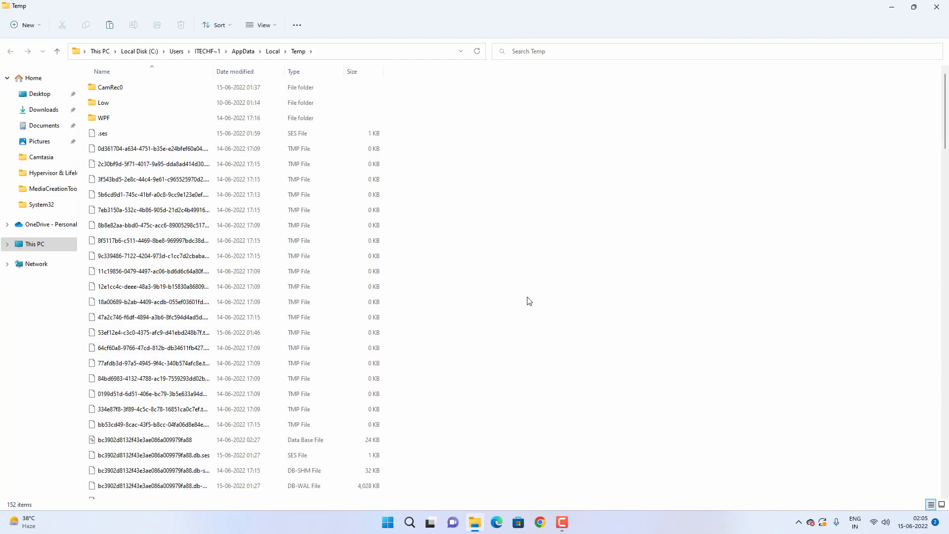
# - Delete everything in the user's local Temp folder, skipping all items in use, and close the folder window
pyautogui.scroll(-20, 519, 301)
pyautogui.hotkey('ctrl', 'a')
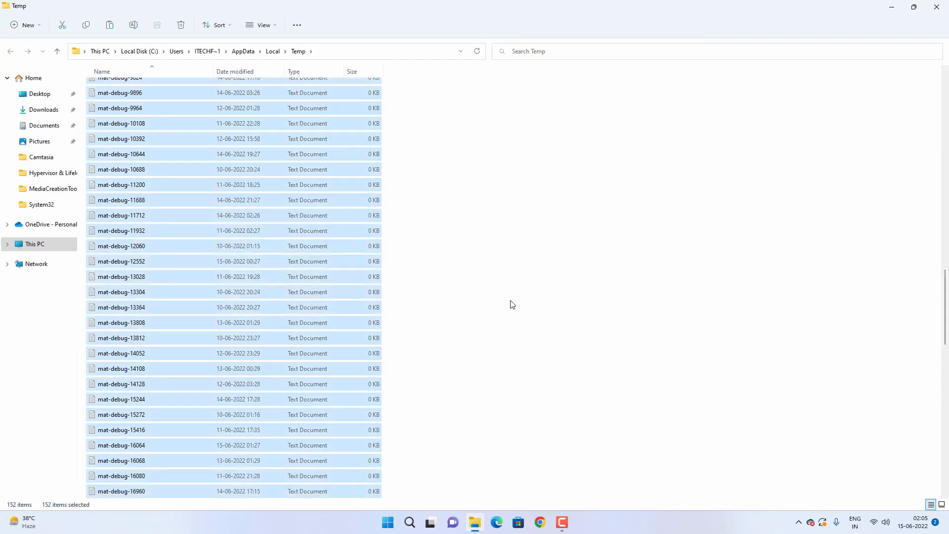
pyautogui.rightClick(331, 310)
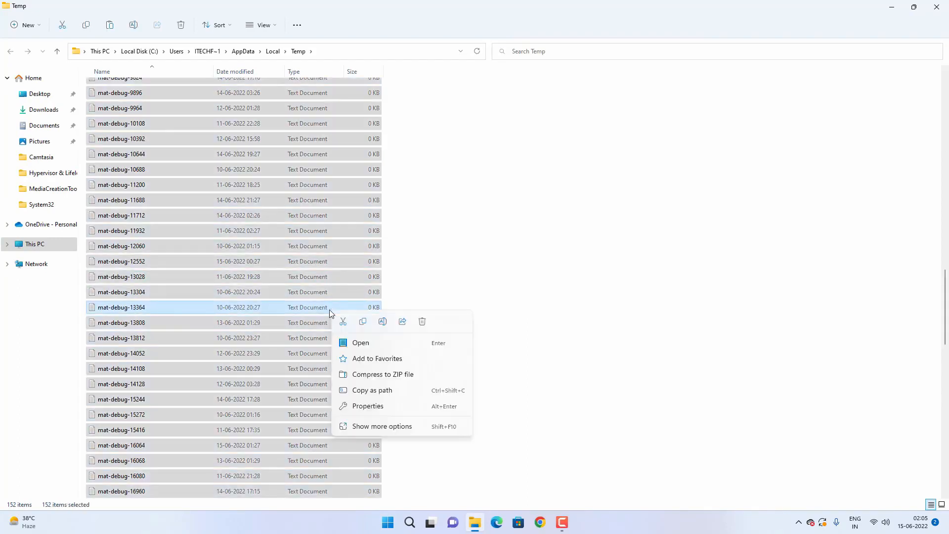
pyautogui.click(421, 322)
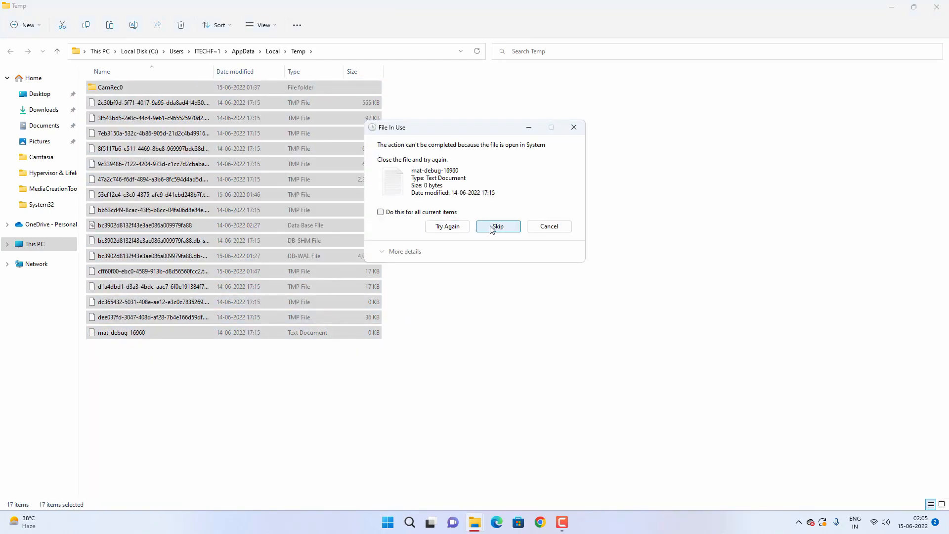
pyautogui.click(492, 227)
pyautogui.click(437, 220)
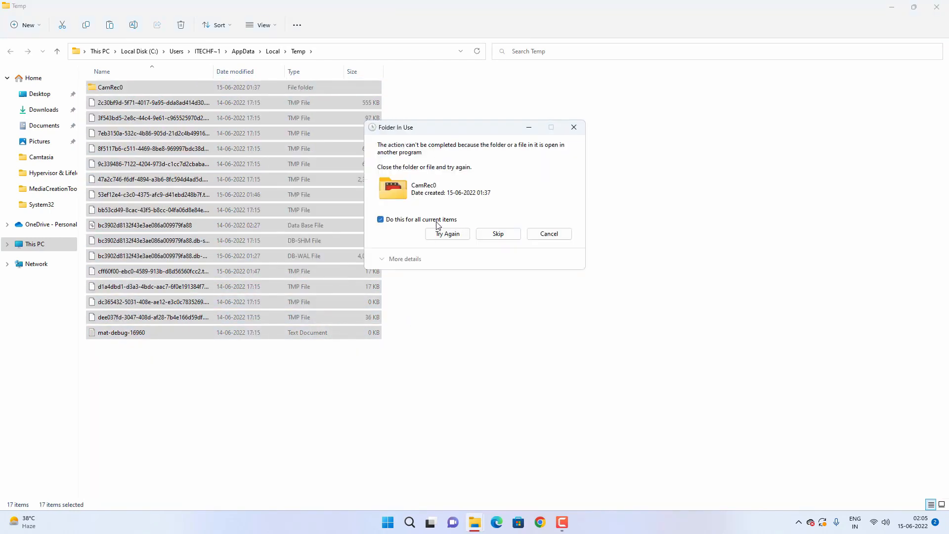
pyautogui.click(498, 234)
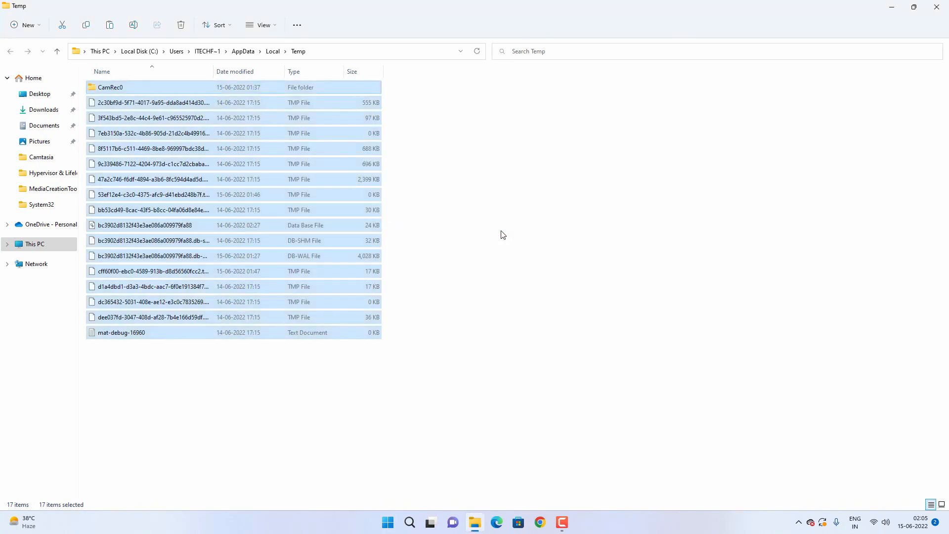
pyautogui.click(501, 238)
pyautogui.click(936, 7)
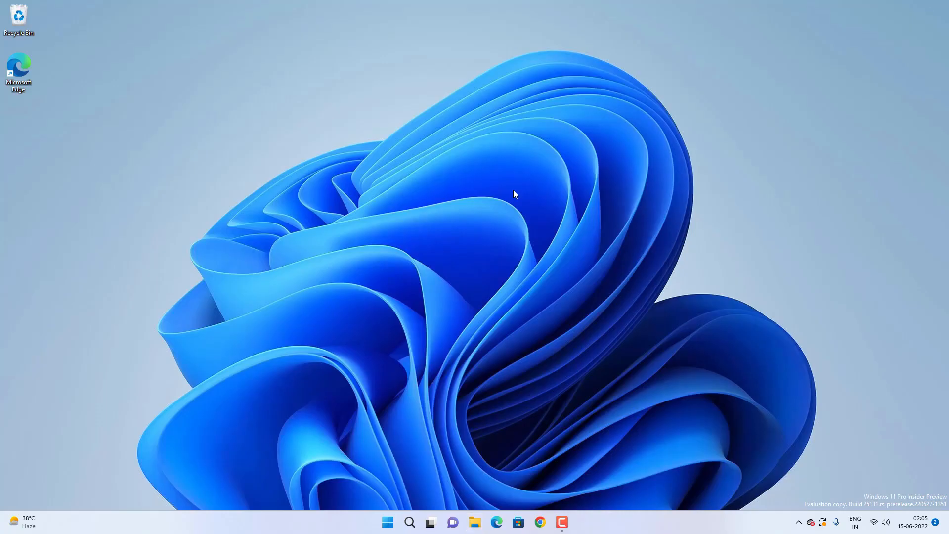